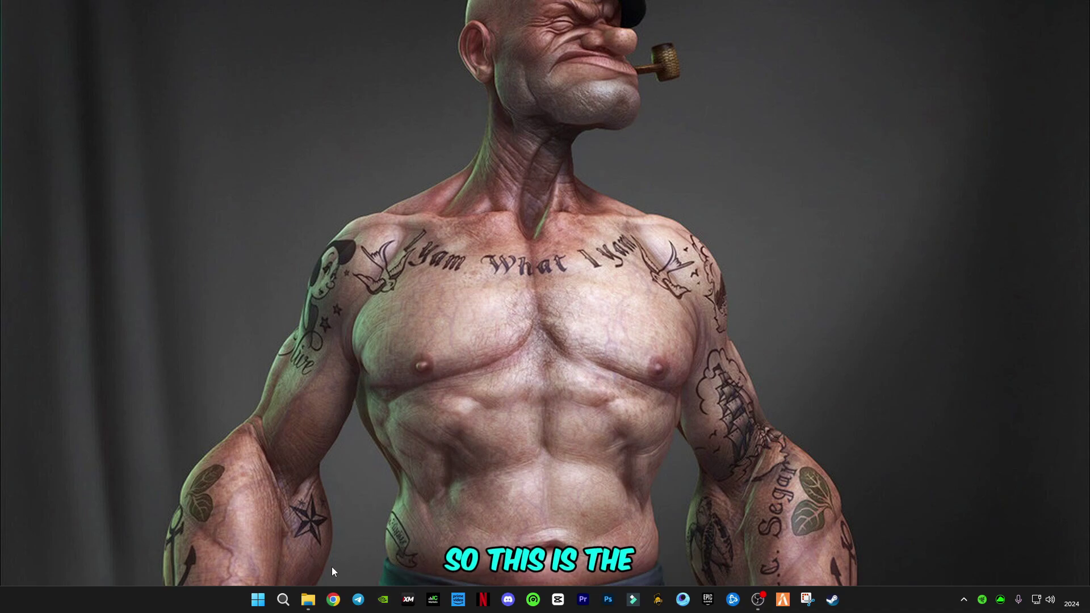
- Extract ReShade 6.0 Complete Pack.rar into its current folder on Local Disk (D:)
{"action": "left_click", "coordinate": [308, 600]}
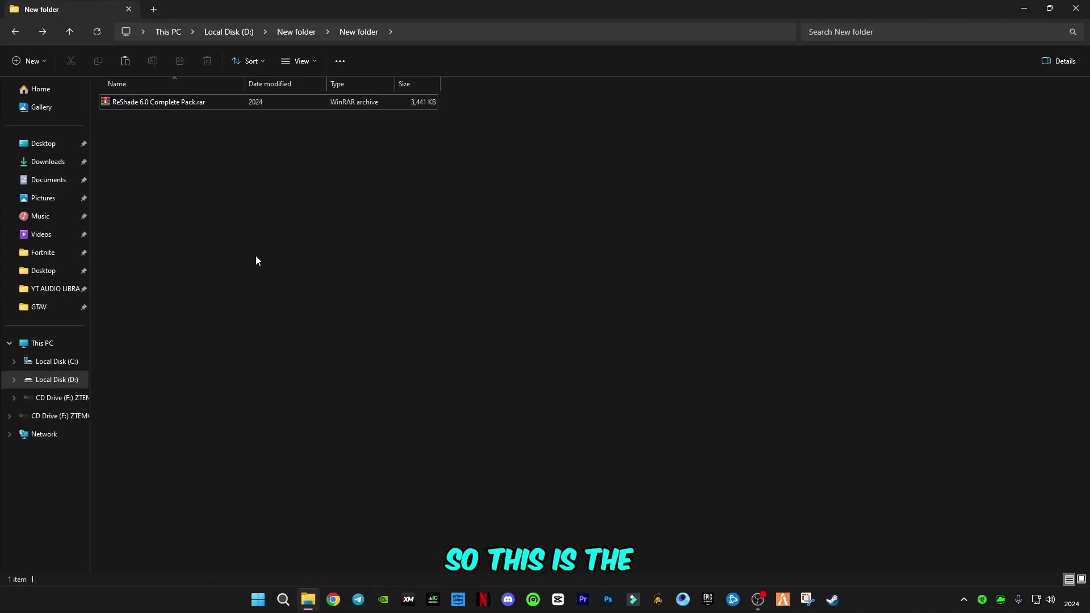
{"action": "left_click", "coordinate": [132, 108]}
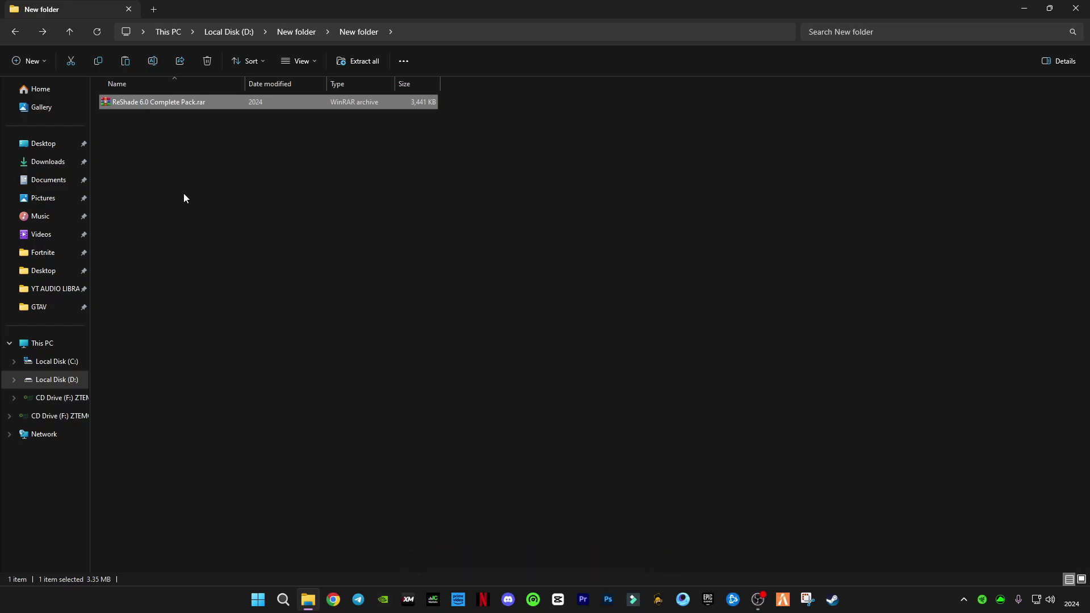
{"action": "right_click", "coordinate": [124, 101]}
{"action": "left_click", "coordinate": [174, 330]}
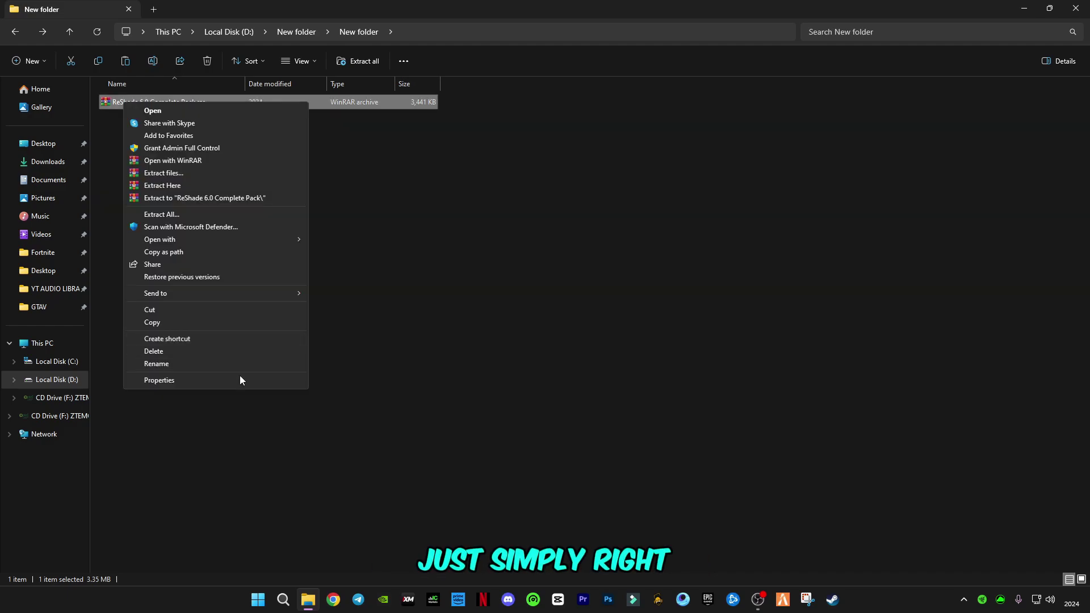
{"action": "left_click", "coordinate": [150, 185]}
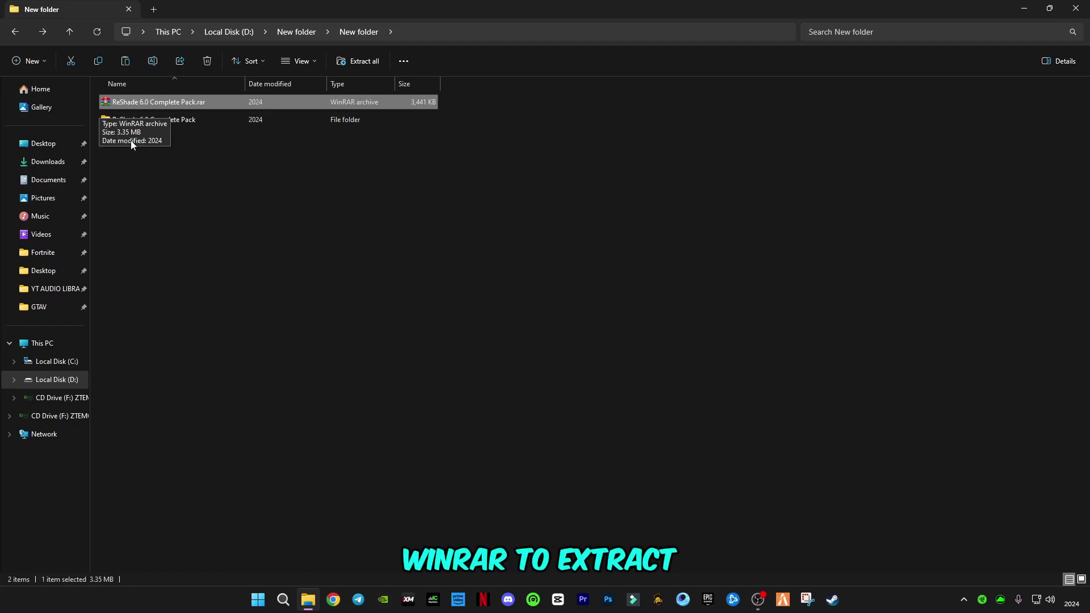
{"action": "left_click", "coordinate": [220, 176]}
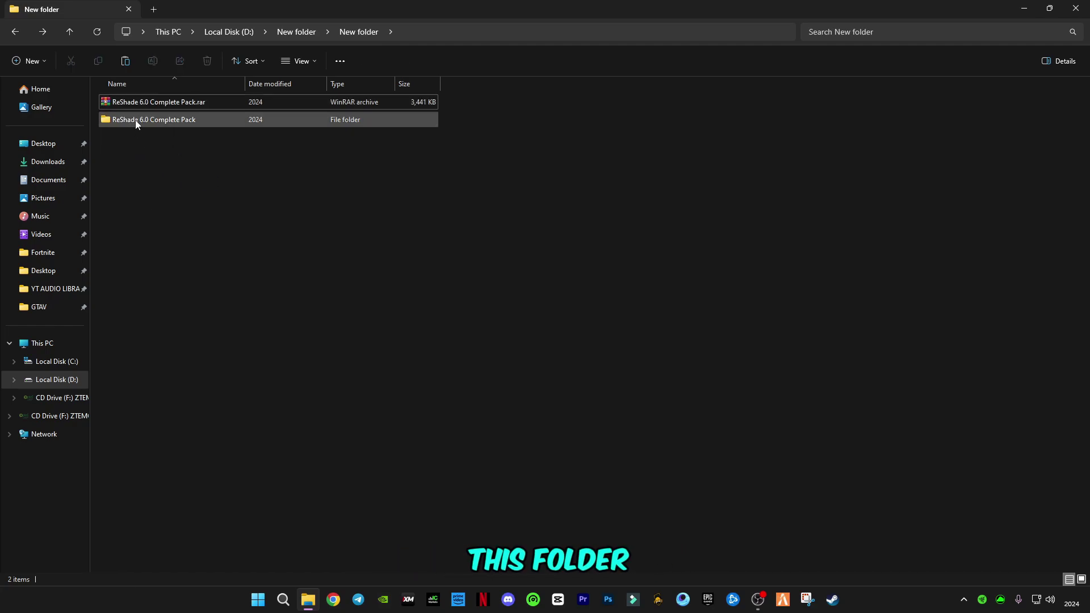
- Open the extracted ReShade 6.0 Complete Pack folder and launch ReShade_Setup_6.0.0.exe
{"action": "double_click", "coordinate": [135, 119]}
{"action": "left_click_drag", "start_coordinate": [164, 215], "coordinate": [168, 185]}
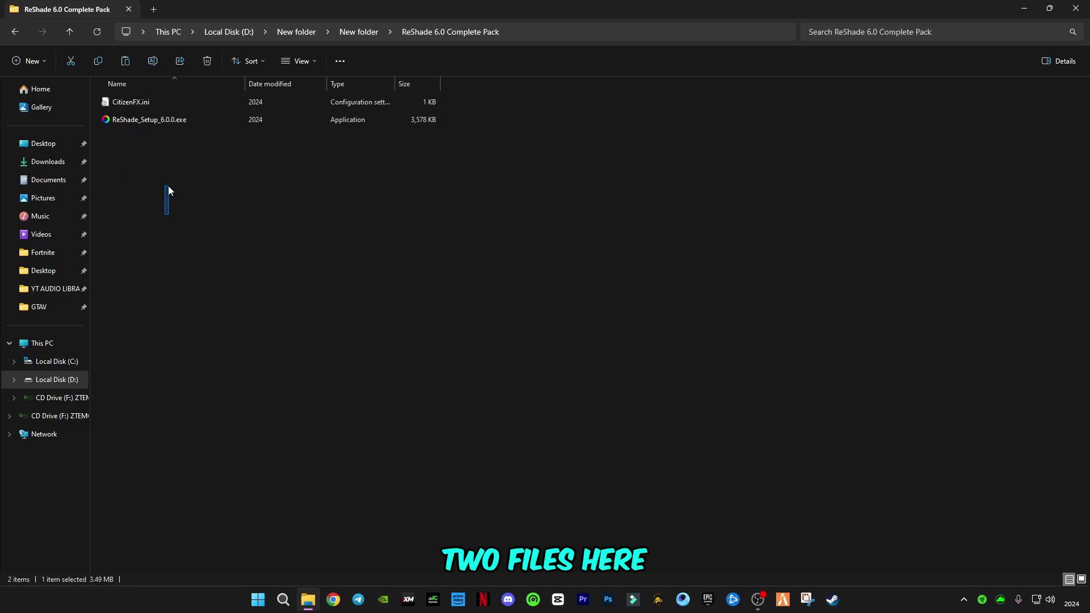
{"action": "left_click", "coordinate": [130, 119]}
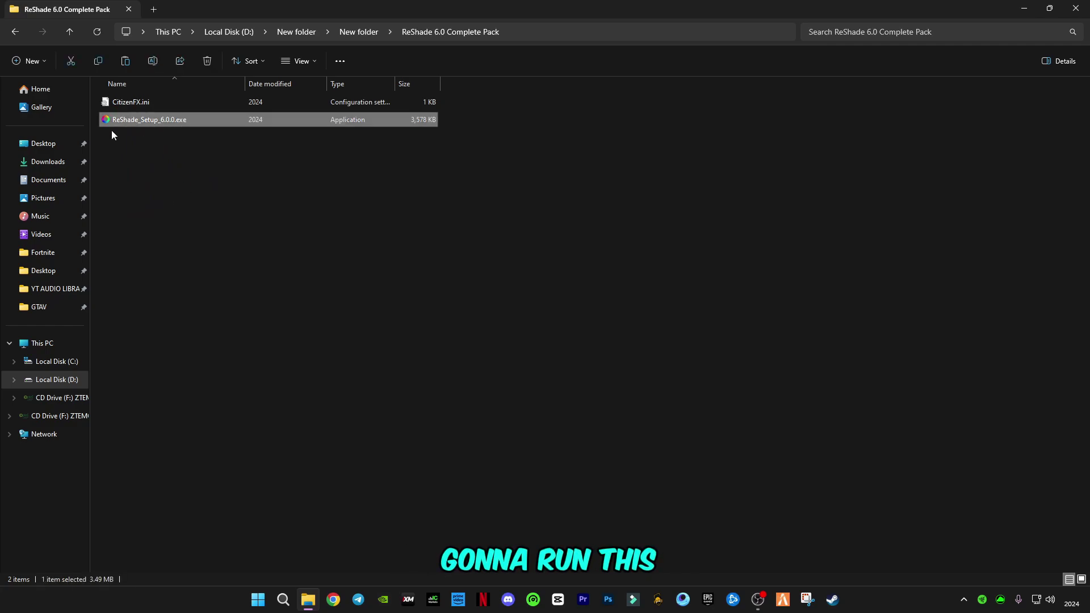
{"action": "double_click", "coordinate": [145, 121]}
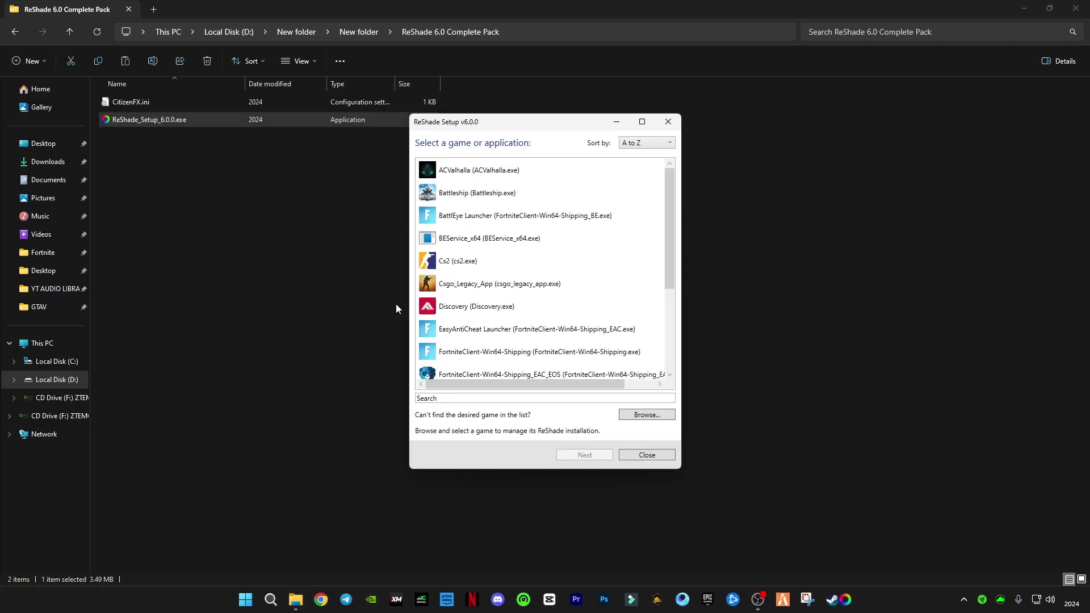
- Choose GTA5.exe from D:\Games\GTAV as the game whose ReShade installation is managed
{"action": "left_click", "coordinate": [646, 415]}
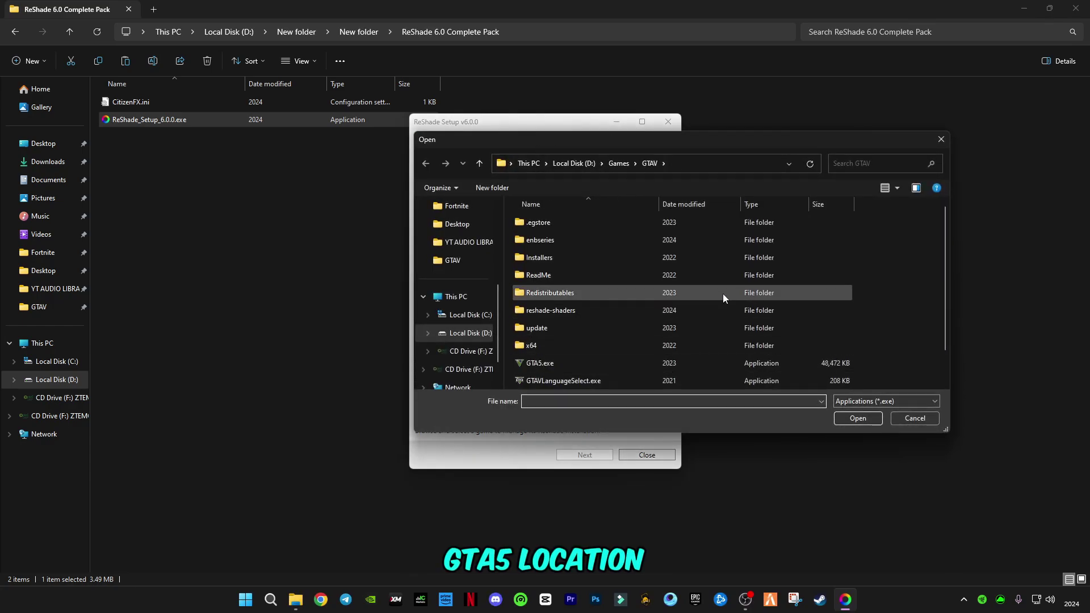
{"action": "left_click", "coordinate": [532, 362]}
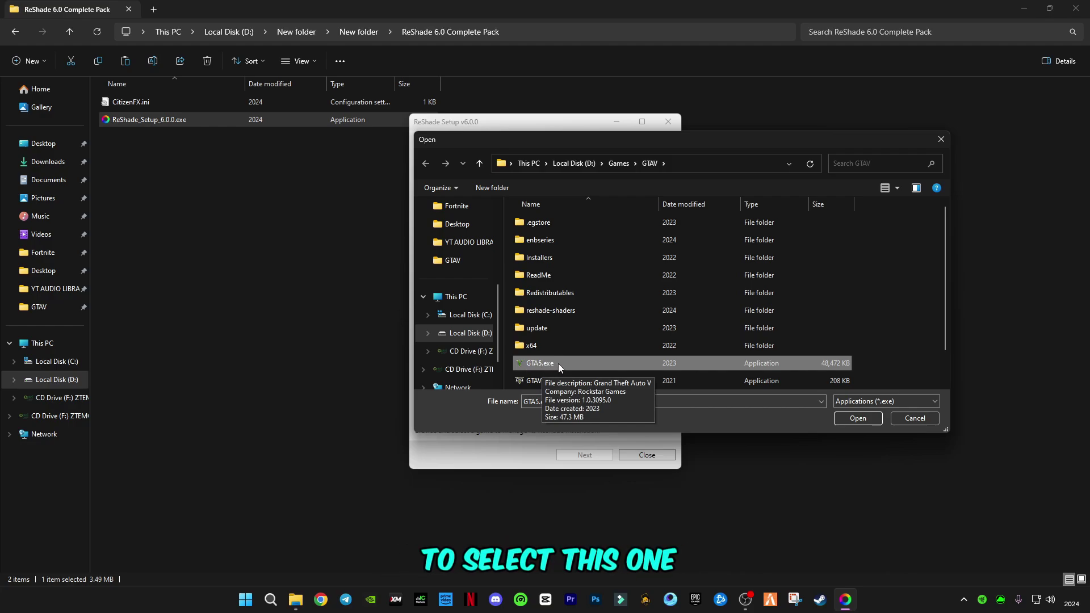
{"action": "left_click", "coordinate": [853, 418]}
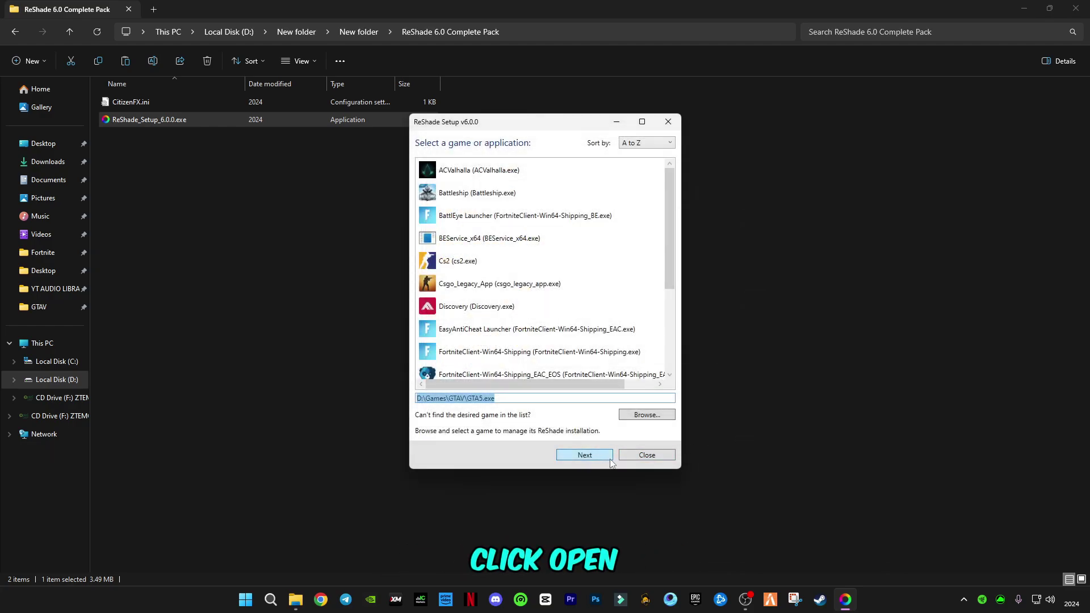
{"action": "left_click", "coordinate": [587, 456]}
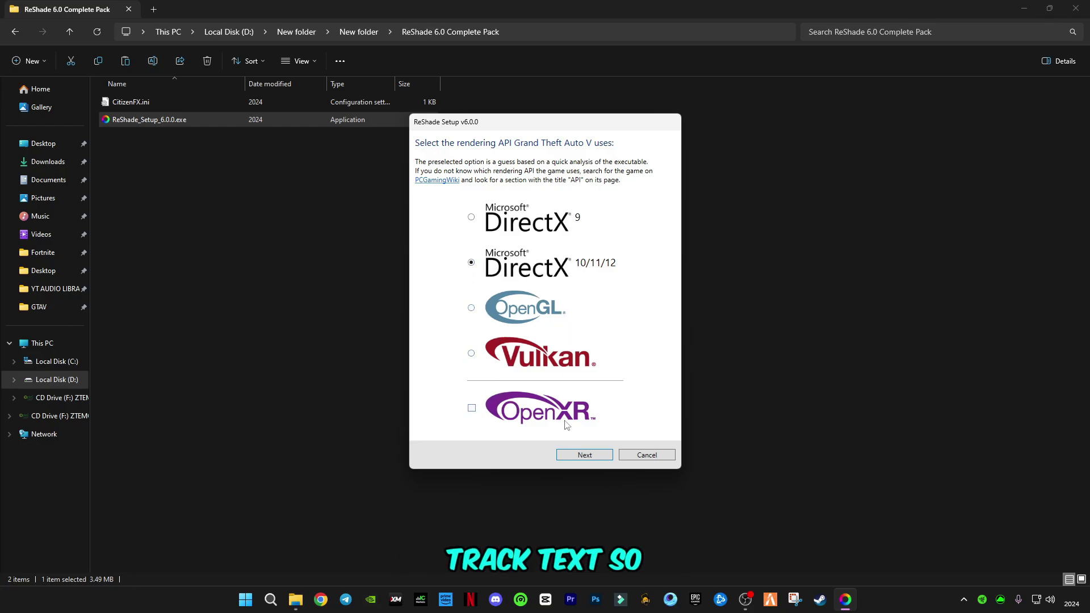
- Keep DirectX 10/11/12 as the rendering API and uninstall the existing ReShade and effects from the game
{"action": "left_click", "coordinate": [584, 457]}
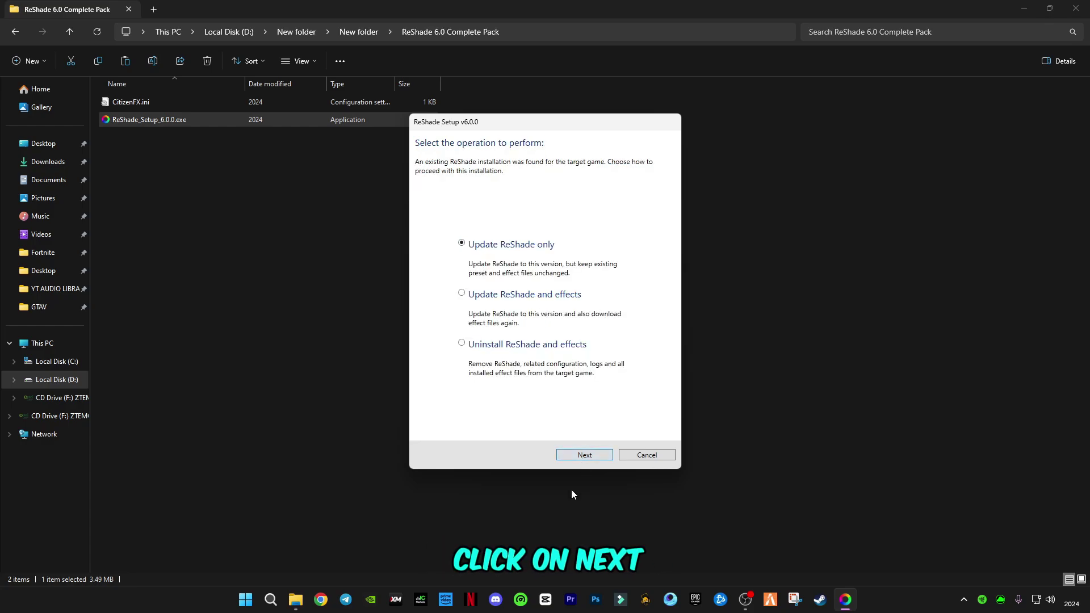
{"action": "left_click", "coordinate": [471, 346]}
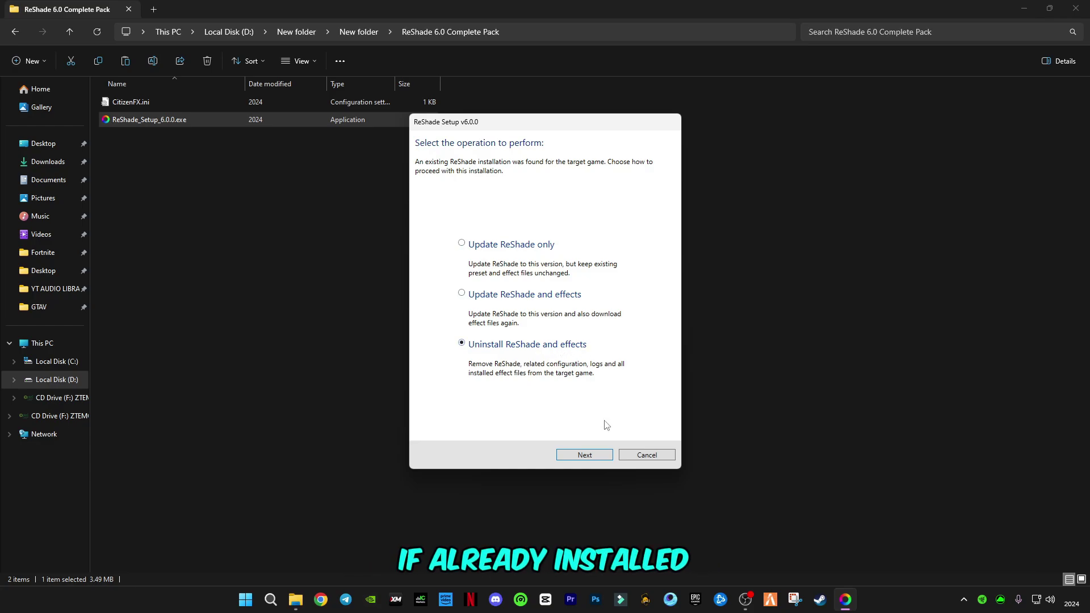
{"action": "left_click", "coordinate": [600, 454]}
{"action": "left_click", "coordinate": [602, 455]}
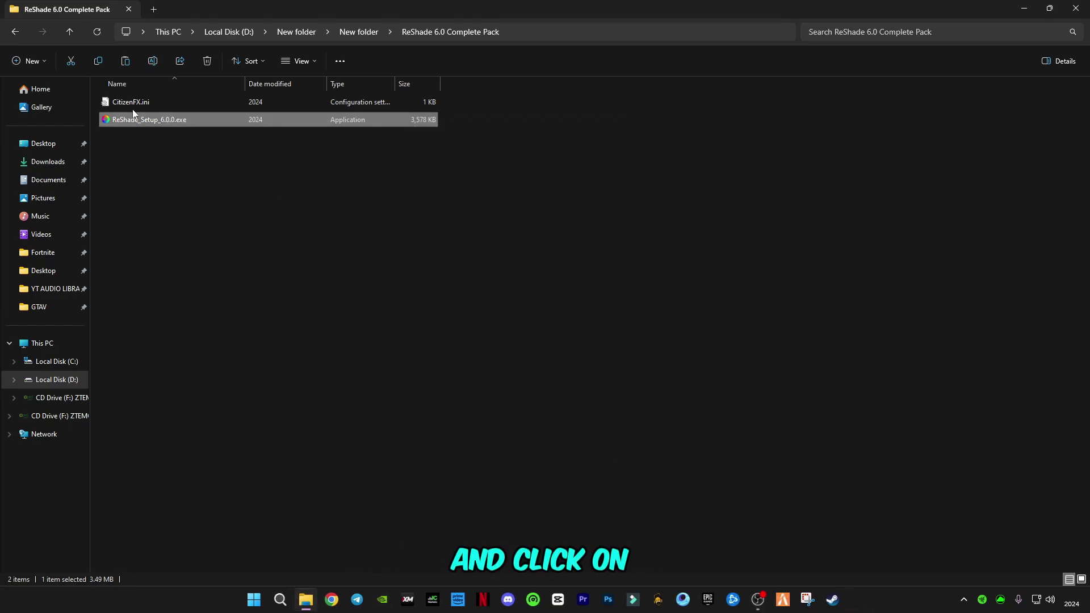
- Relaunch the ReShade 6.0.0 setup and select GTA5.exe in the GTAV folder as the target game
{"action": "double_click", "coordinate": [142, 120]}
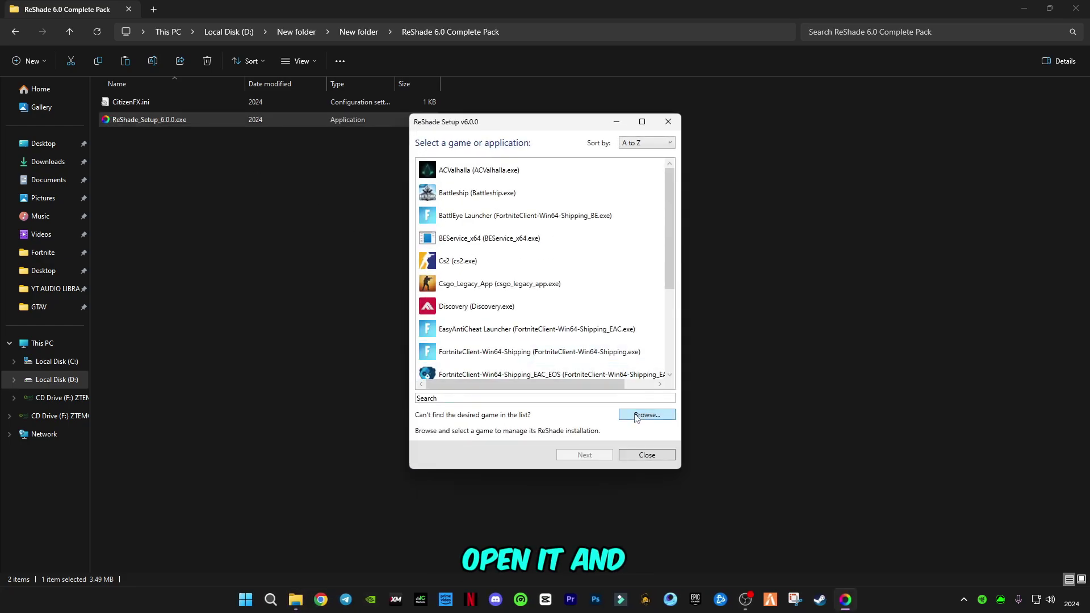
{"action": "left_click", "coordinate": [643, 414]}
{"action": "left_click", "coordinate": [544, 360]}
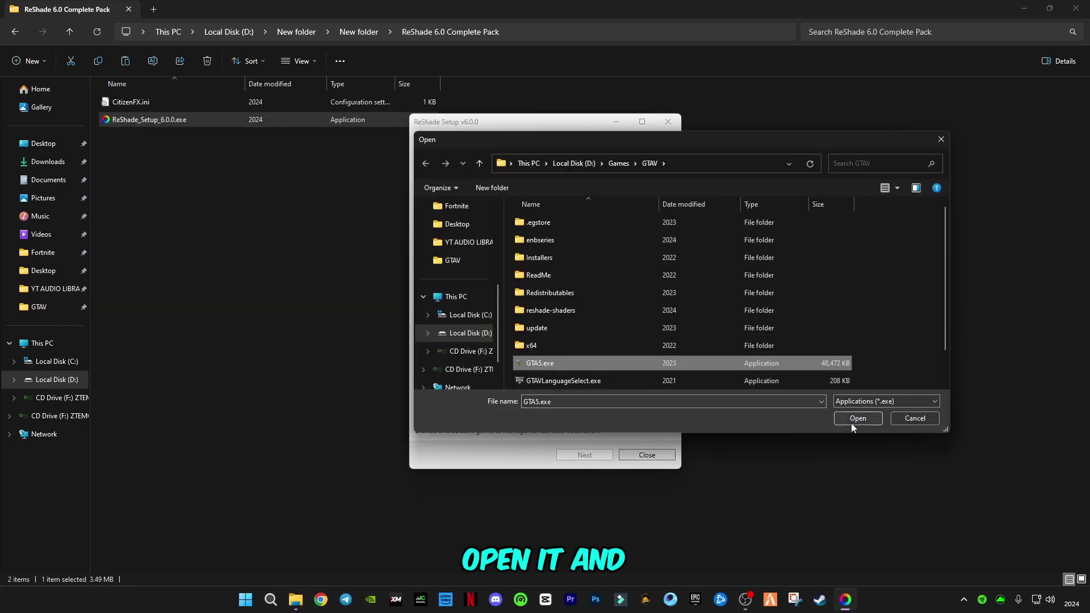
{"action": "left_click", "coordinate": [850, 414]}
{"action": "left_click", "coordinate": [591, 454]}
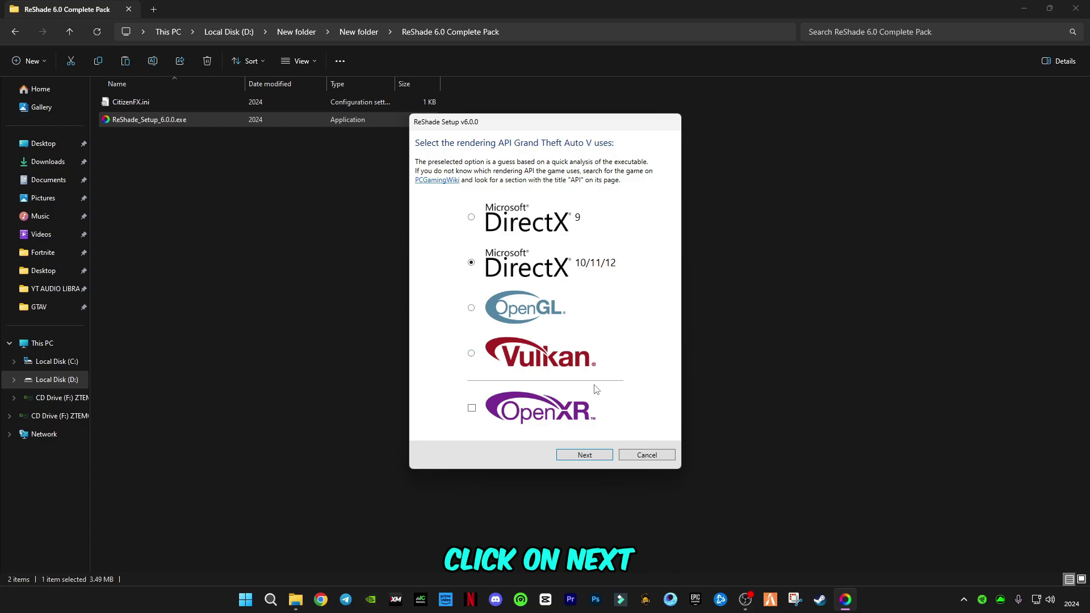
- Keep DirectX 10/11/12 as the rendering API, install ReShade with the chosen effects, and finish the setup
{"action": "left_click", "coordinate": [586, 453]}
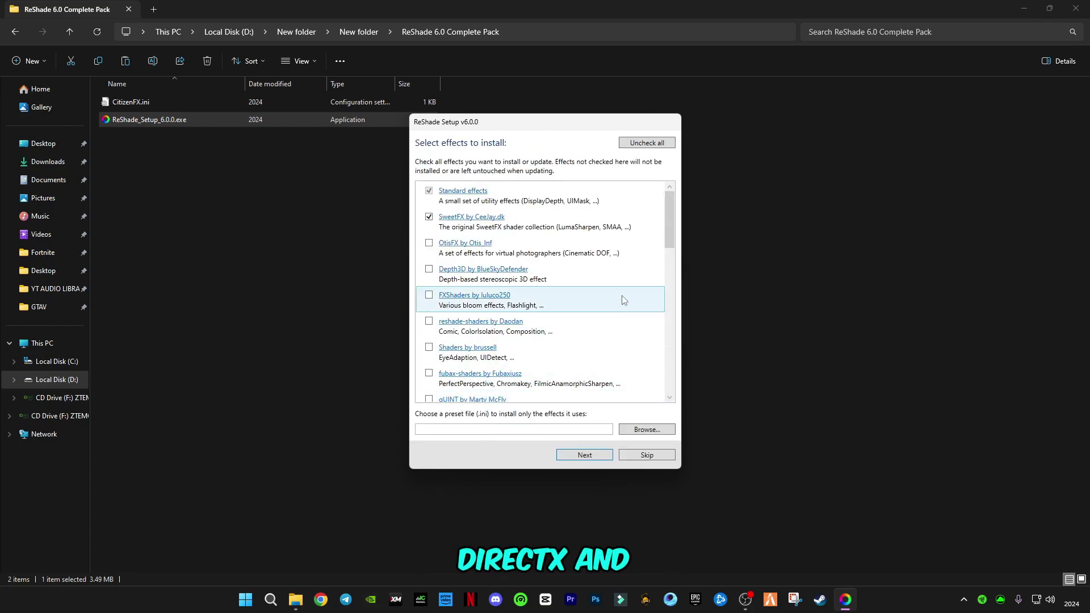
{"action": "left_click_drag", "start_coordinate": [670, 238], "coordinate": [679, 212]}
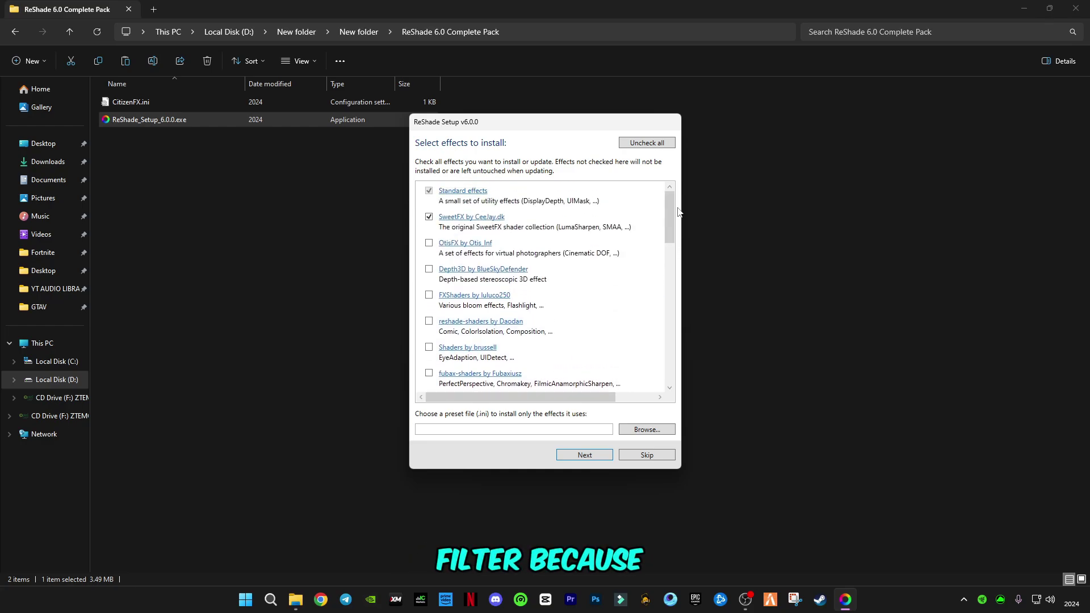
{"action": "left_click", "coordinate": [590, 458]}
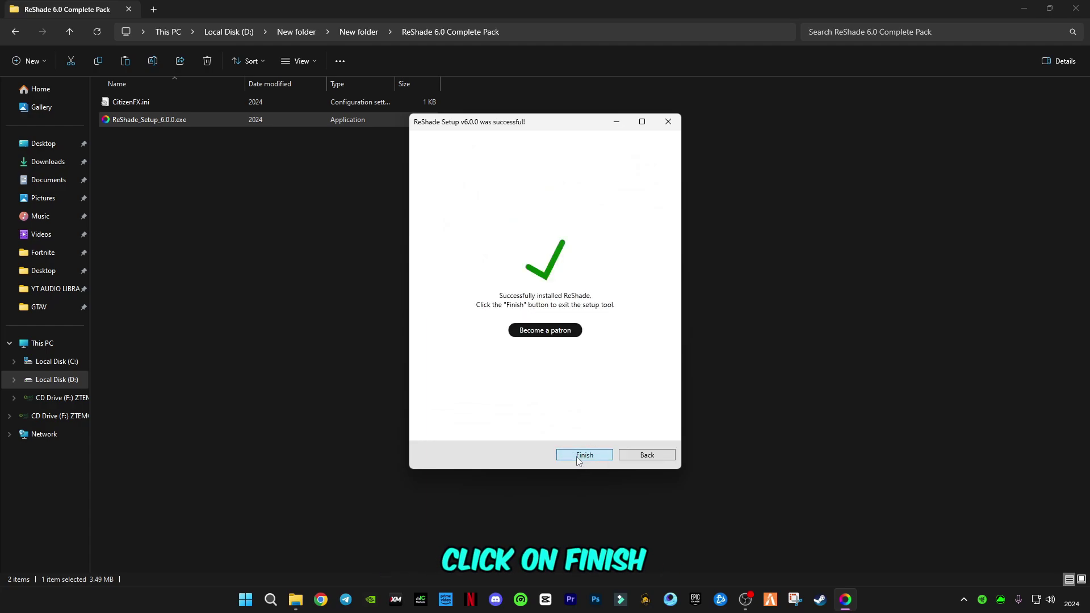
{"action": "left_click", "coordinate": [577, 455]}
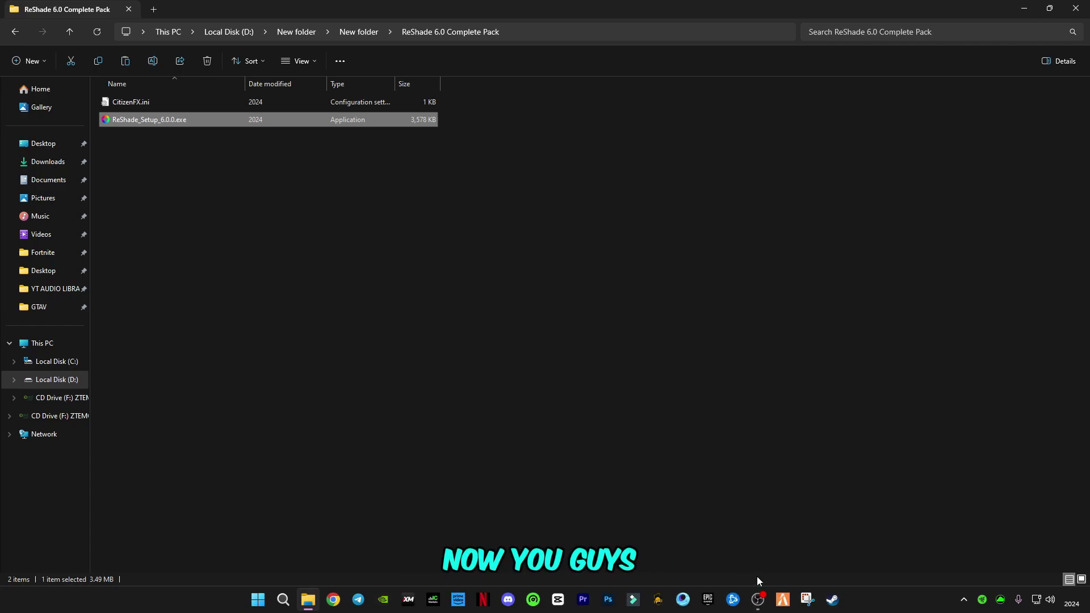
- Start FiveM, check the NUI in-process GPU option in its game settings, and close the settings
{"action": "left_click", "coordinate": [783, 599]}
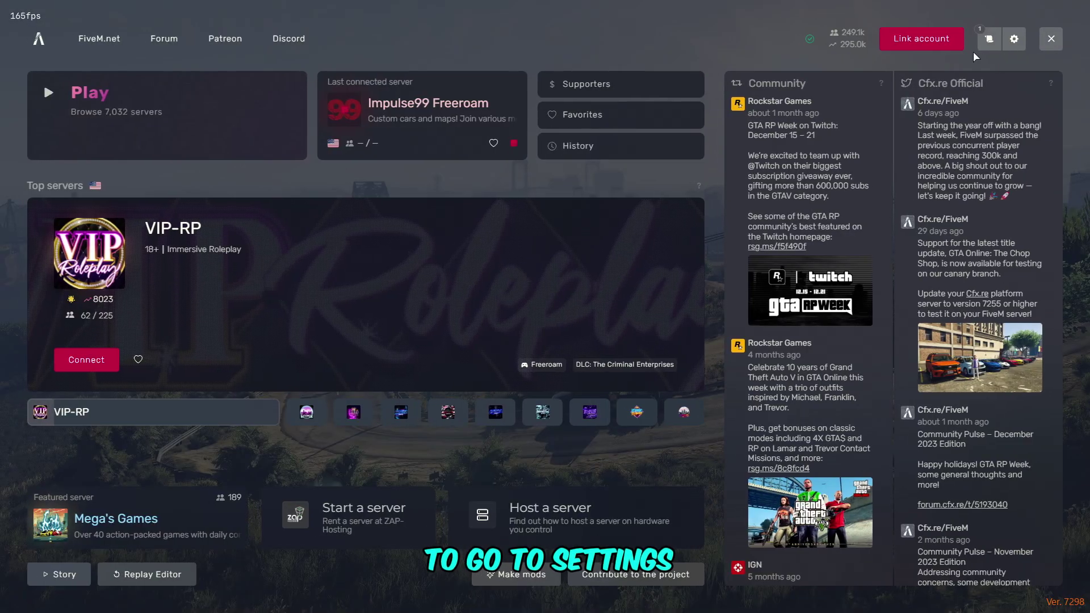
{"action": "left_click", "coordinate": [1022, 38]}
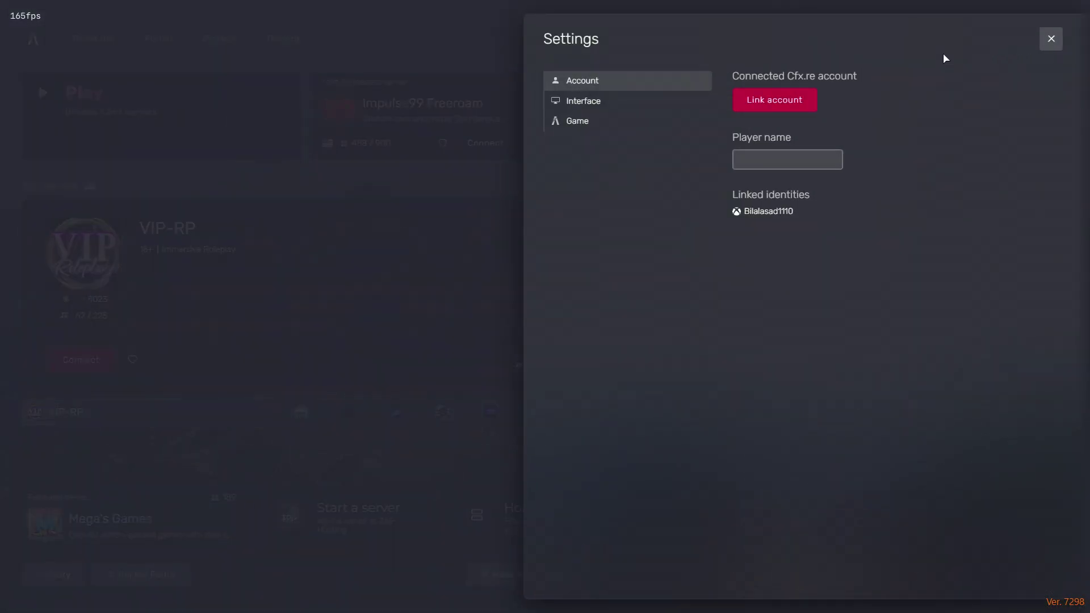
{"action": "left_click", "coordinate": [572, 128]}
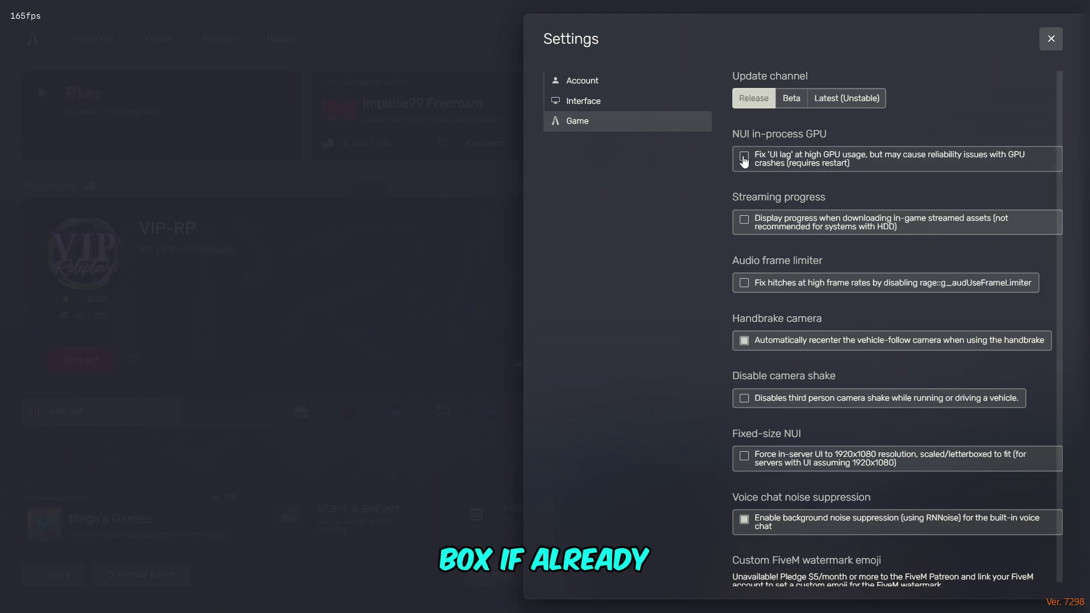
{"action": "left_click", "coordinate": [1051, 39]}
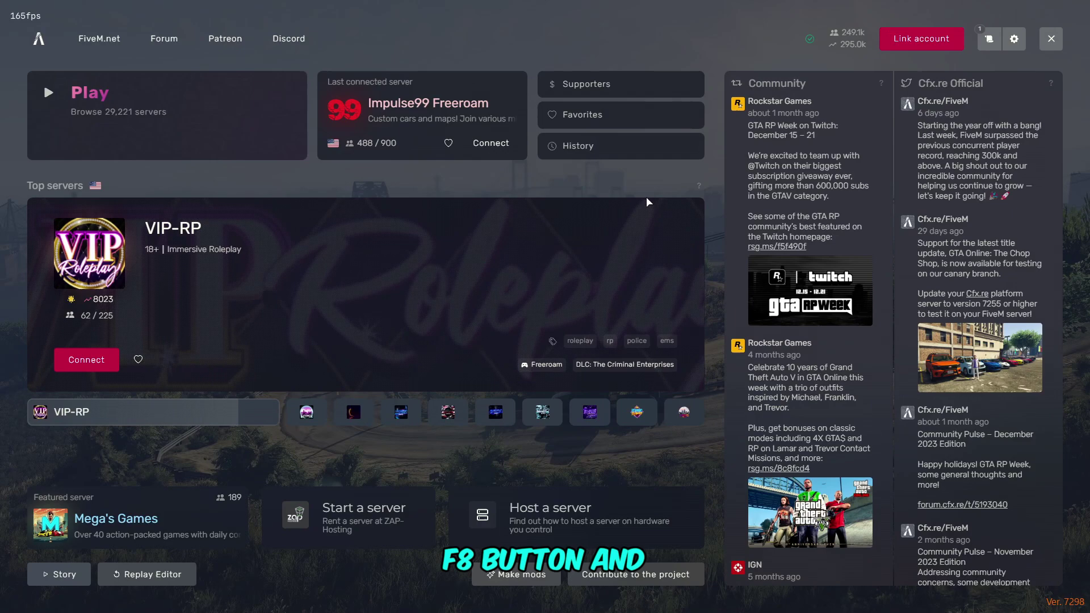
- Check the FiveM console for messages about ignored graphics mods, then close the console and exit FiveM
{"action": "key", "text": "F8"}
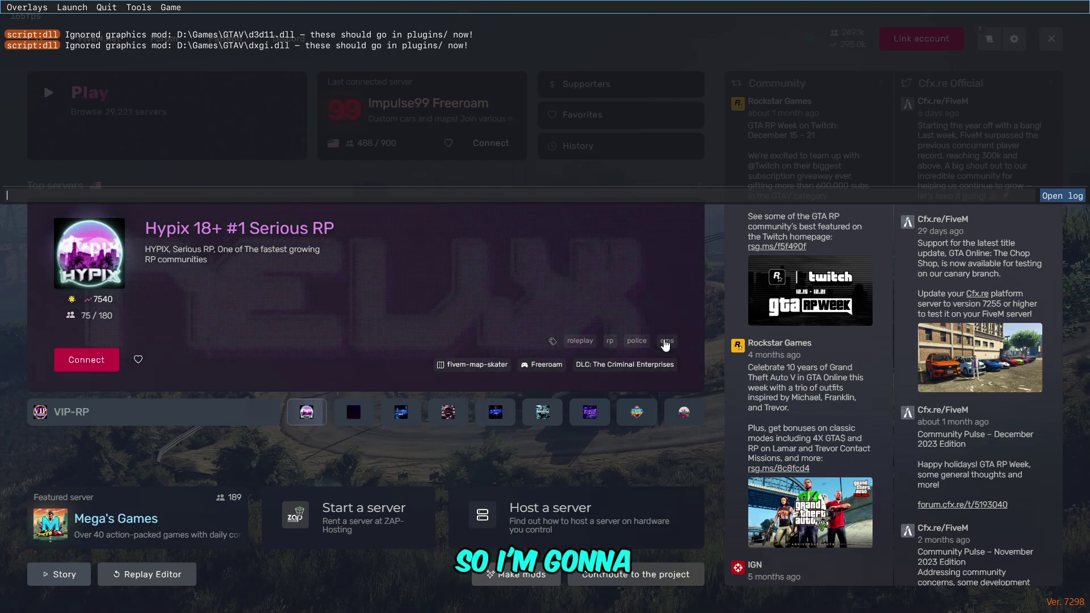
{"action": "key", "text": "F8"}
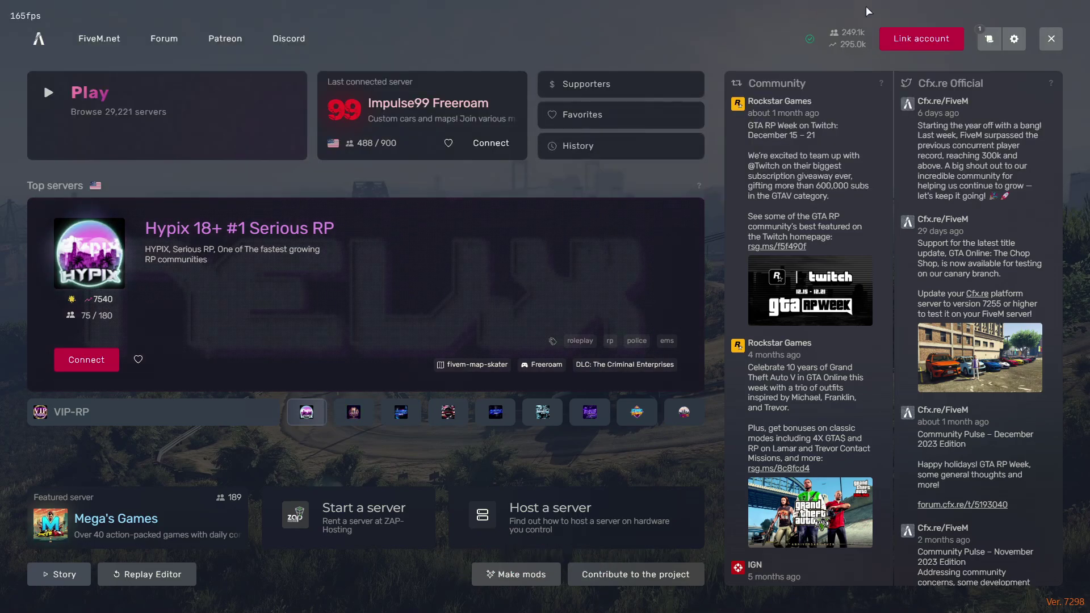
{"action": "left_click", "coordinate": [1051, 38]}
{"action": "left_click", "coordinate": [918, 41]}
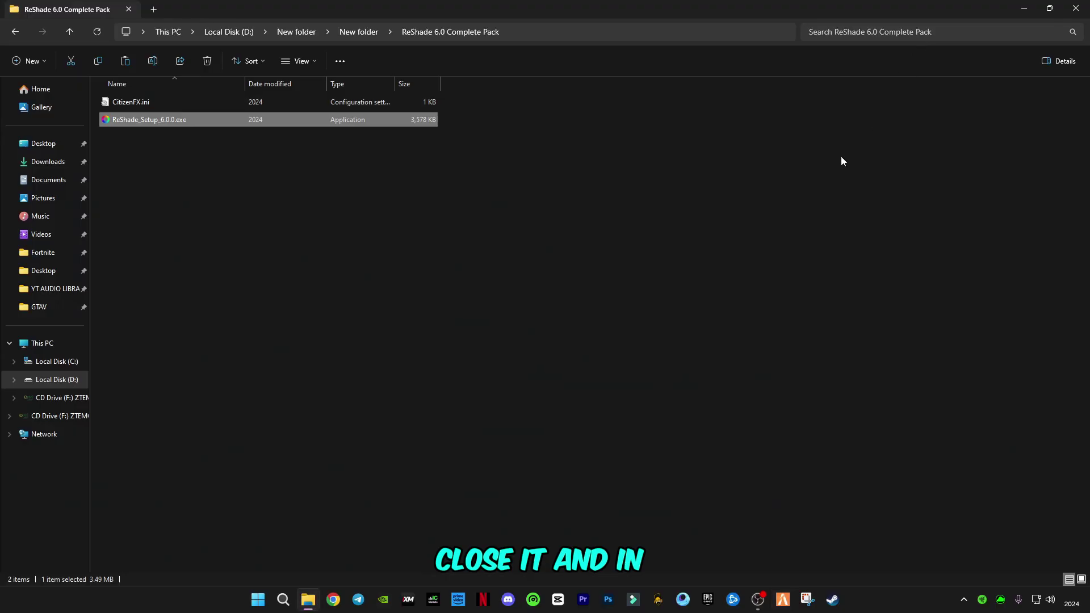
- Open D:\Games\GTAV in a second File Explorer window and locate the d3d11.dll file
{"action": "right_click", "coordinate": [308, 599]}
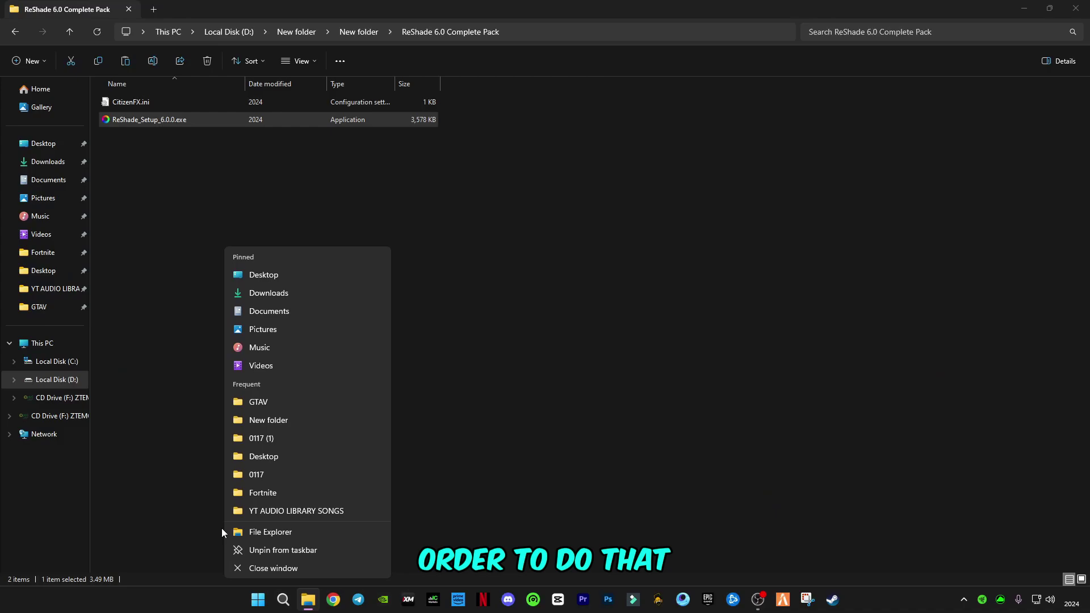
{"action": "left_click", "coordinate": [268, 531]}
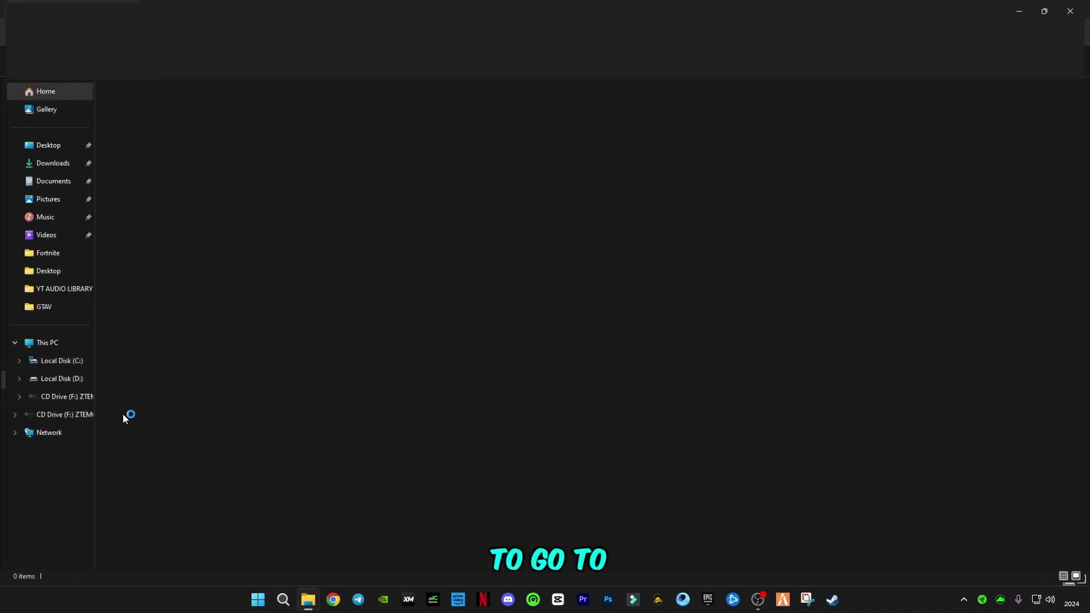
{"action": "left_click", "coordinate": [77, 382]}
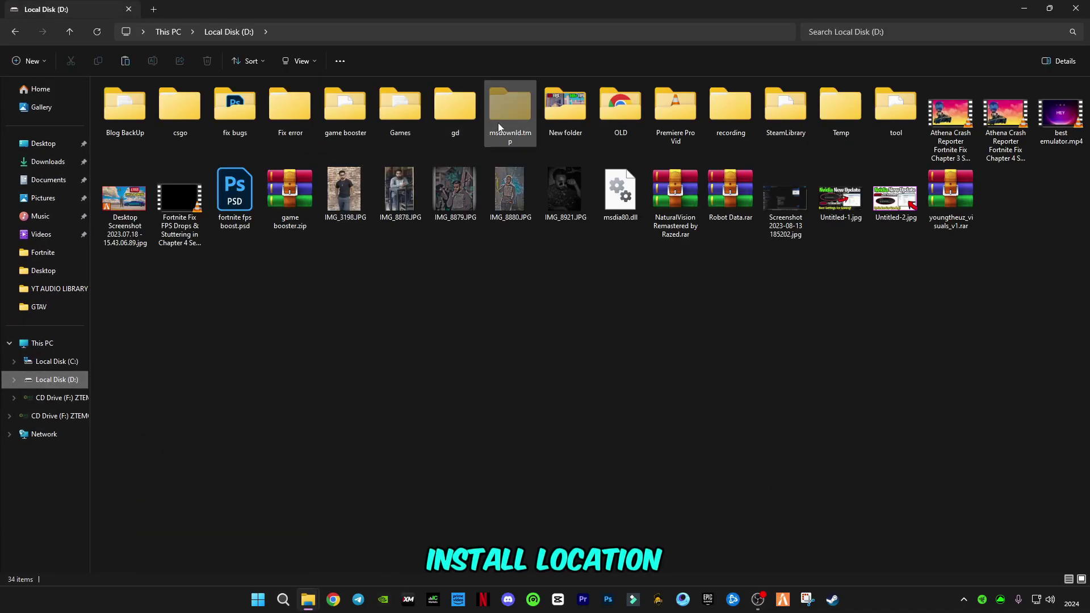
{"action": "left_click", "coordinate": [410, 122]}
{"action": "double_click", "coordinate": [410, 122]}
{"action": "double_click", "coordinate": [105, 143]}
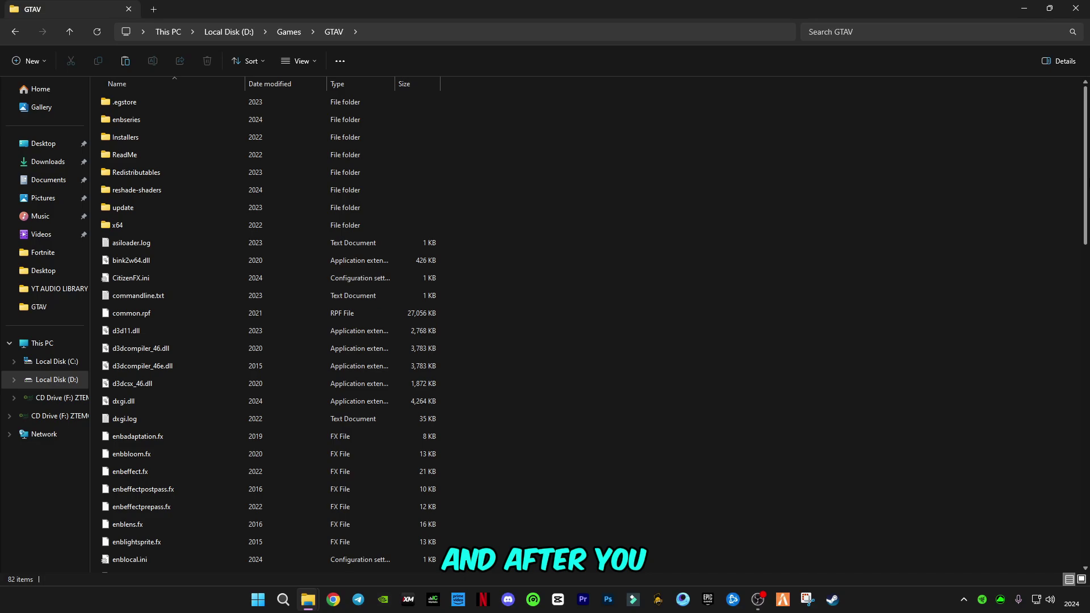
{"action": "scroll", "coordinate": [1068, 100], "scroll_direction": "down", "scroll_amount": 10}
{"action": "scroll", "coordinate": [1068, 100], "scroll_direction": "up", "scroll_amount": 10}
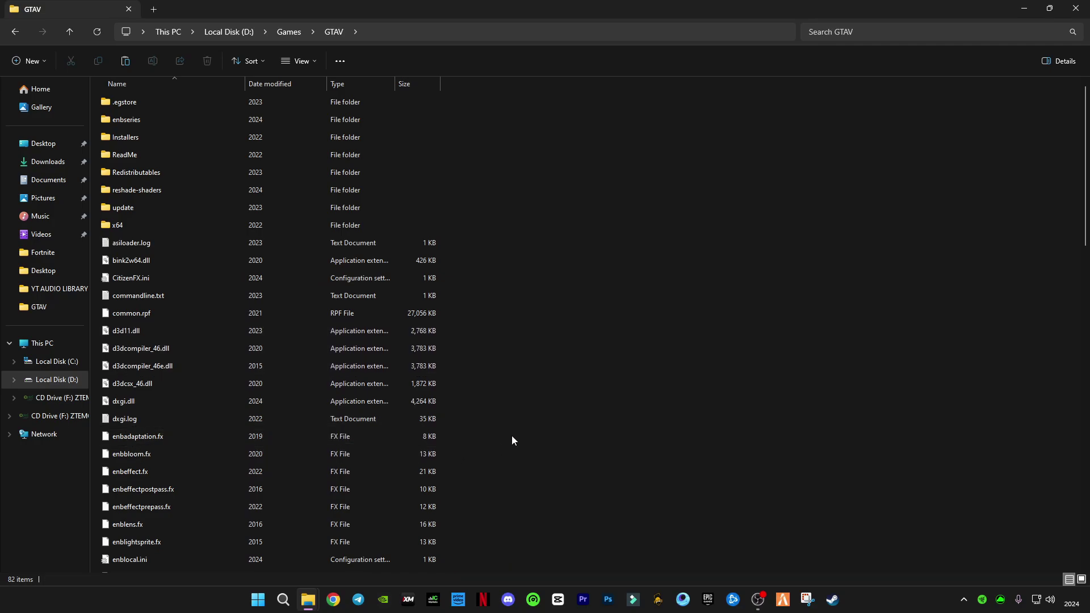
{"action": "mouse_move", "coordinate": [124, 333]}
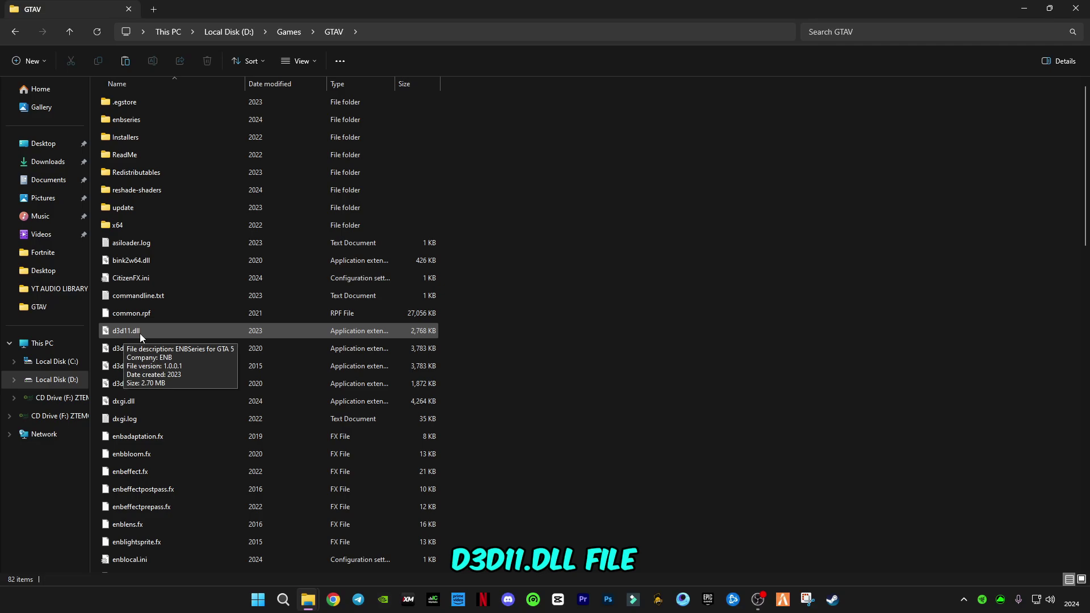
- Copy the d3d11.dll and dxgi.dll files from the GTAV folder
{"action": "mouse_move", "coordinate": [121, 405]}
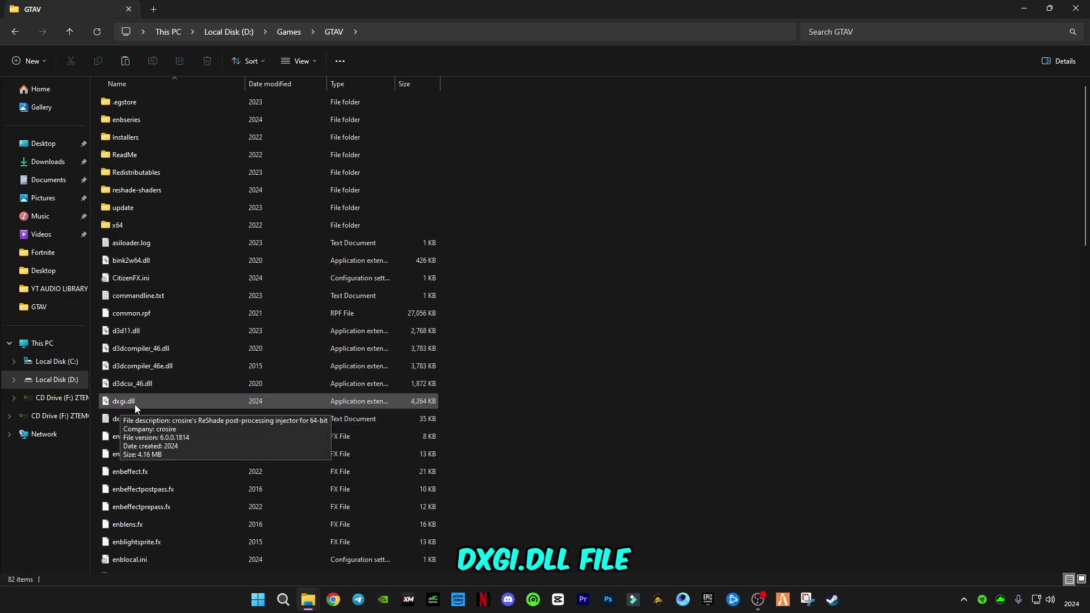
{"action": "left_click", "coordinate": [135, 404]}
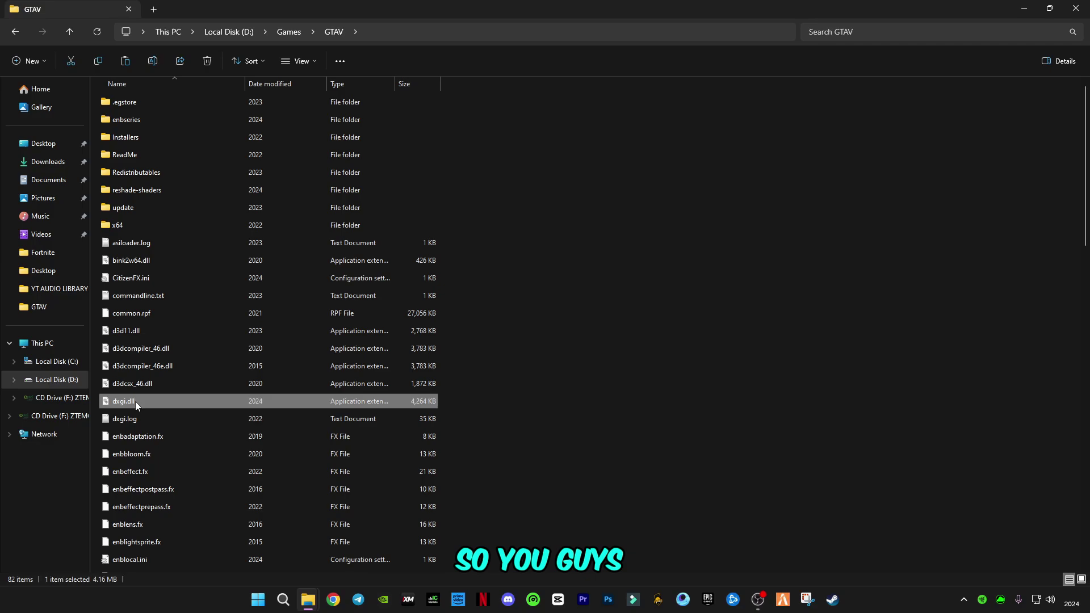
{"action": "left_click", "coordinate": [137, 335], "text": "ctrl"}
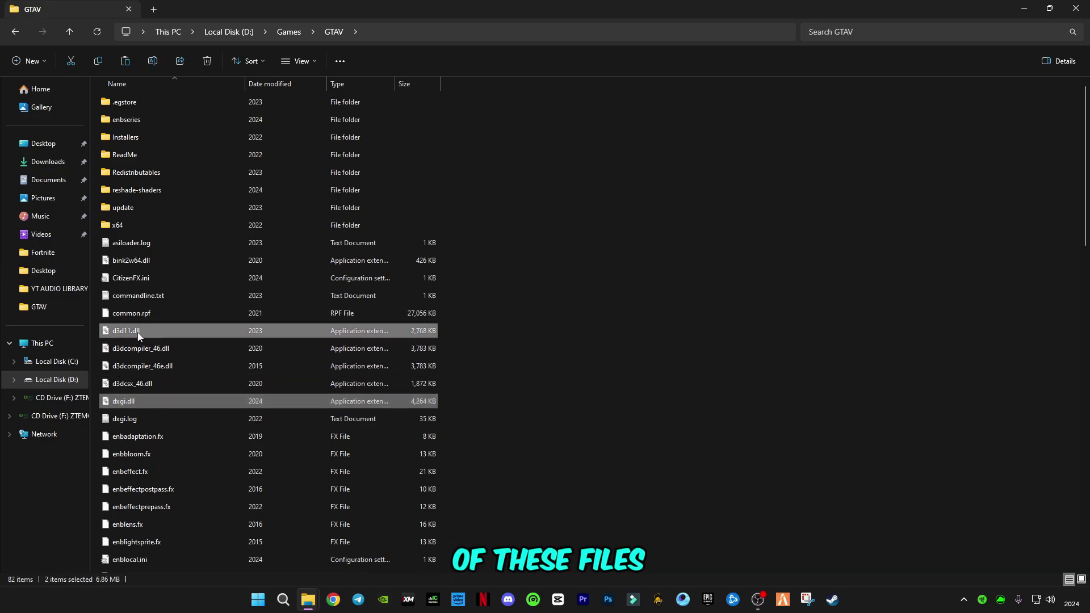
{"action": "right_click", "coordinate": [138, 334]}
{"action": "left_click", "coordinate": [174, 347]}
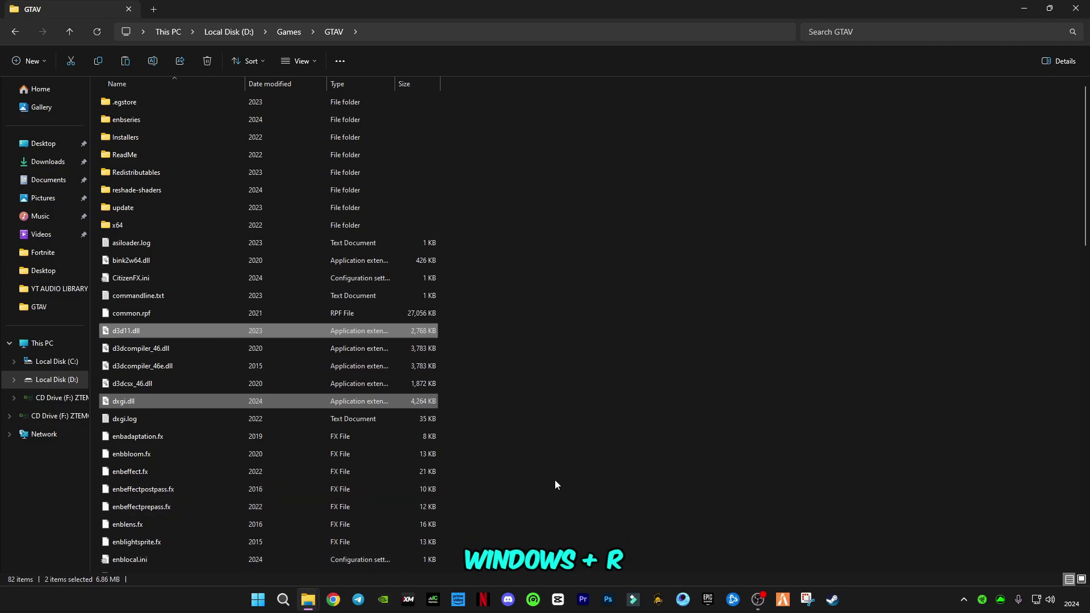
- Open the appdata folder through the Run dialog and browse to Local > FiveM > FiveM Application Data
{"action": "right_click", "coordinate": [258, 601]}
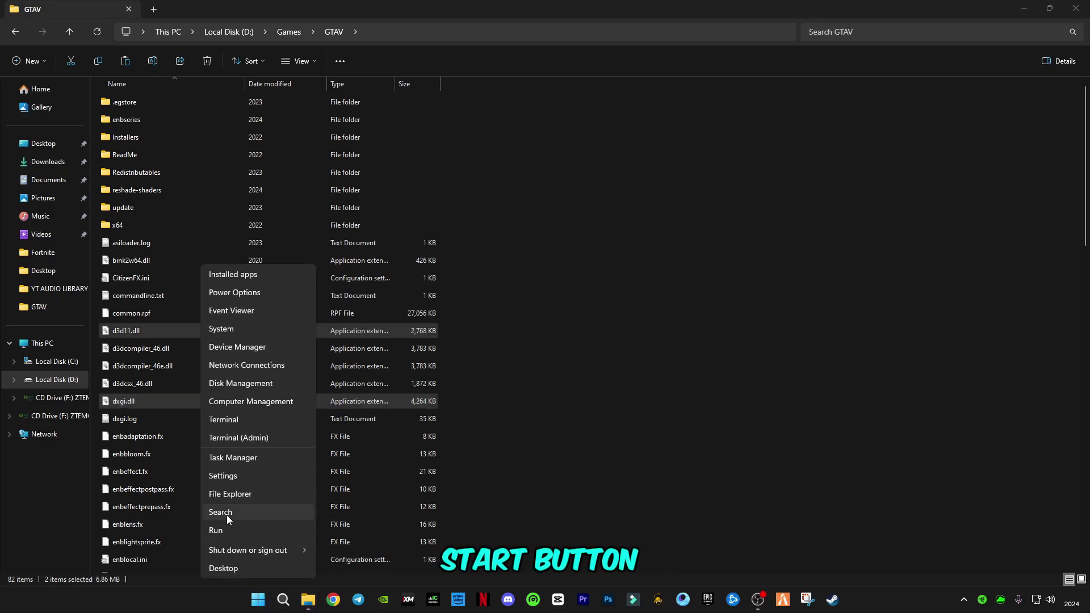
{"action": "left_click", "coordinate": [226, 531]}
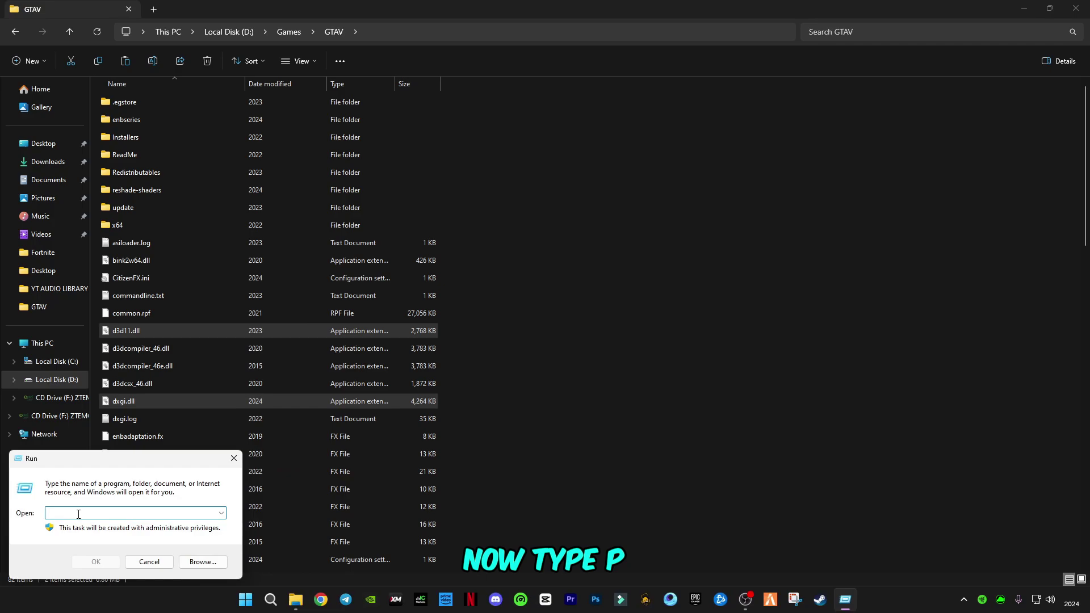
{"action": "type", "text": "appdata"}
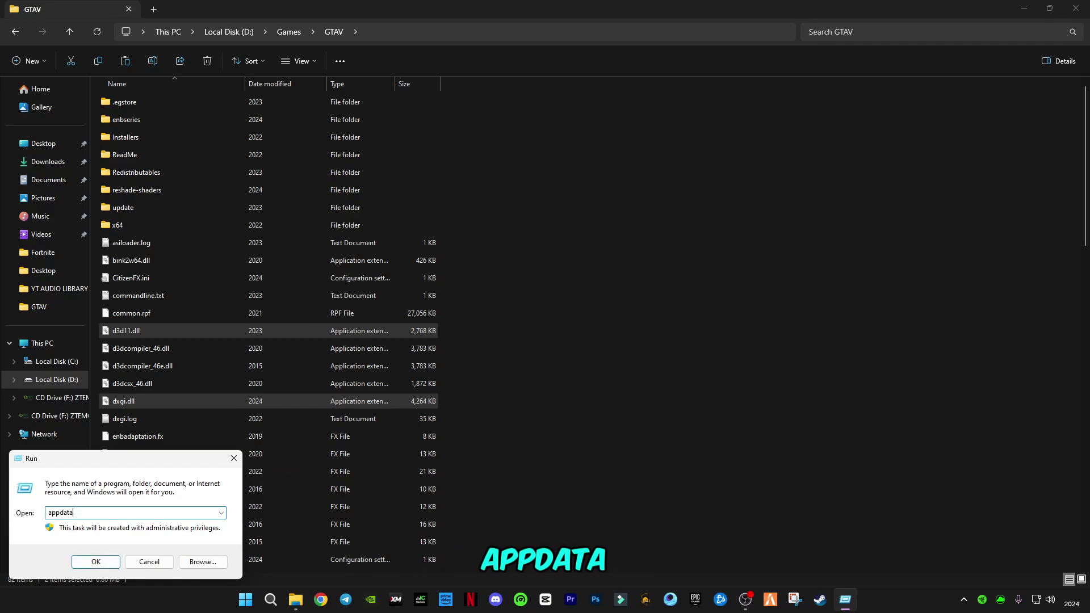
{"action": "key", "text": "Return"}
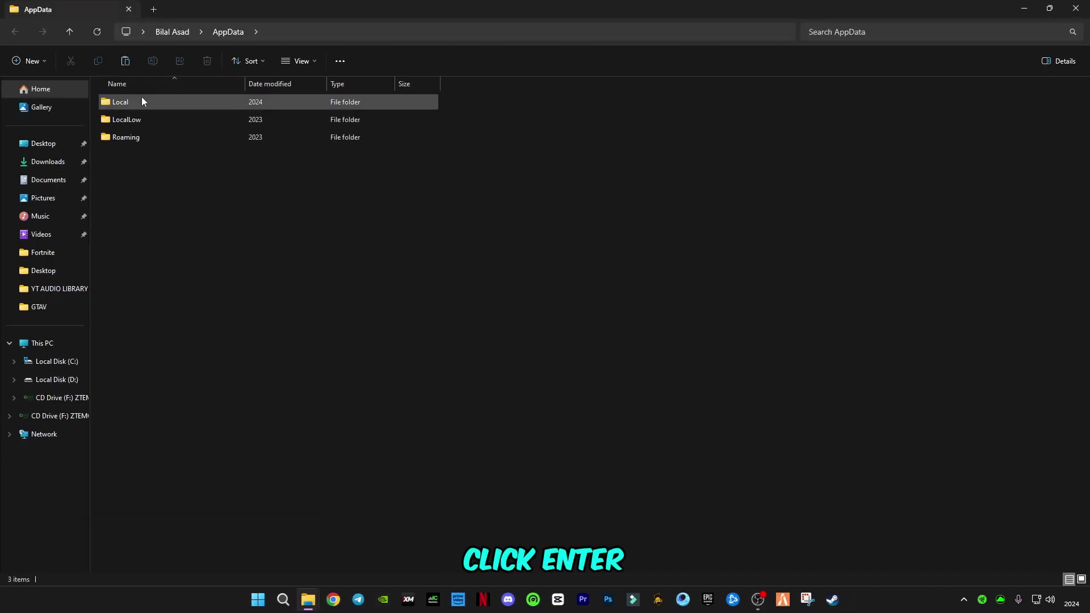
{"action": "double_click", "coordinate": [120, 101]}
{"action": "left_click", "coordinate": [362, 312]}
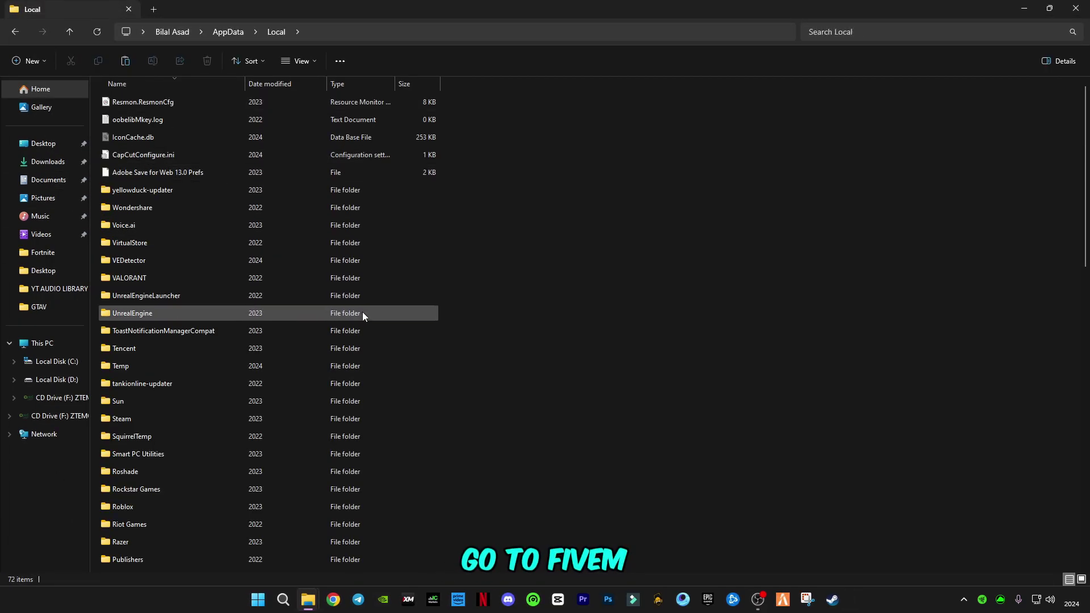
{"action": "scroll", "coordinate": [190, 219], "scroll_direction": "down", "scroll_amount": 4}
{"action": "double_click", "coordinate": [133, 118]}
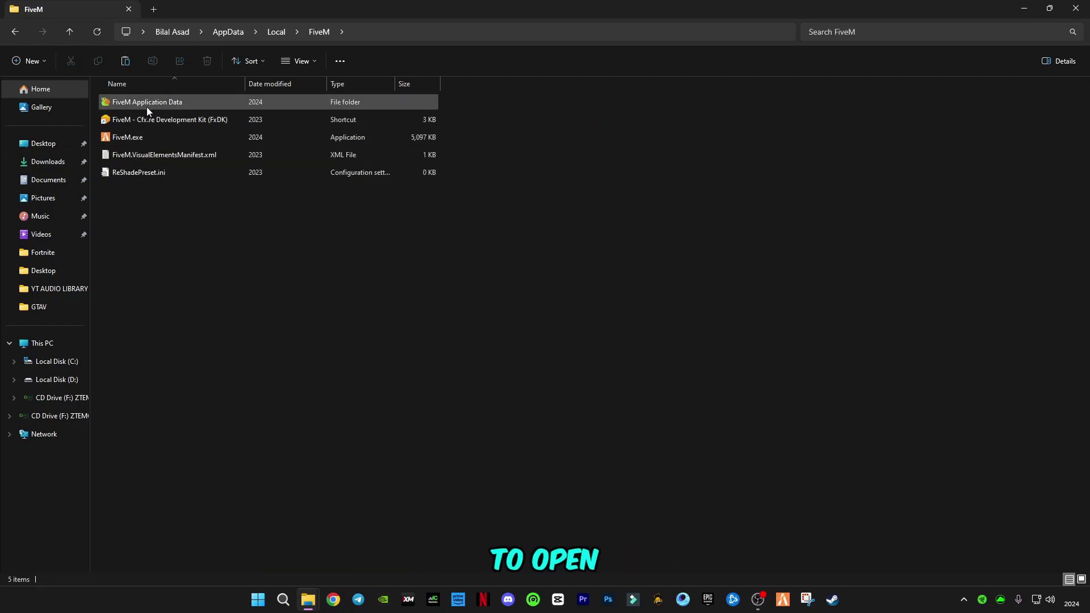
{"action": "double_click", "coordinate": [147, 108]}
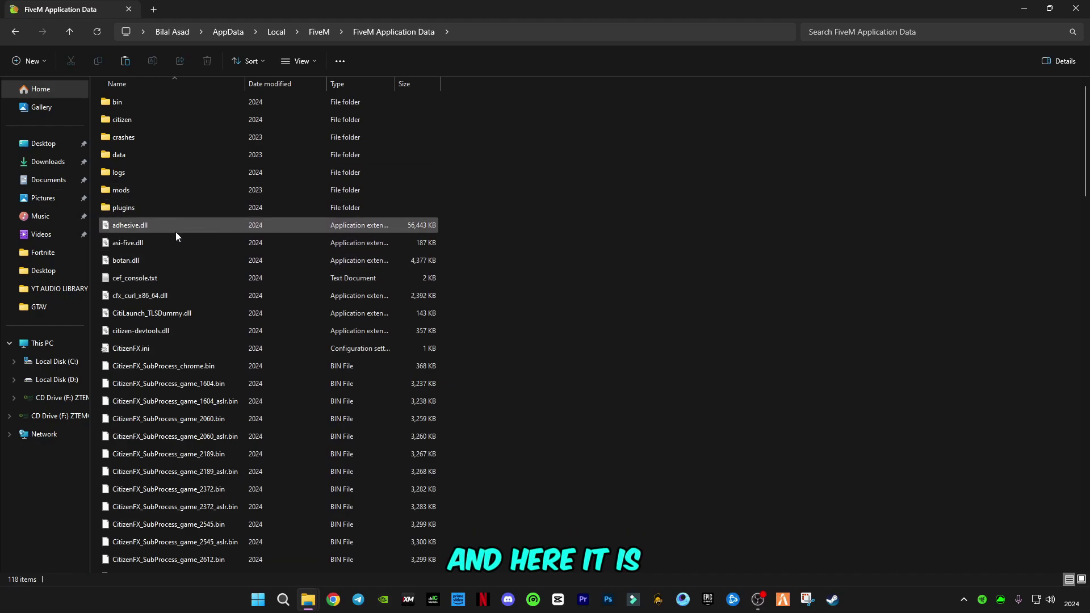
- Open the plugins folder in FiveM Application Data and paste the two copied DLL files there
{"action": "left_click", "coordinate": [120, 207]}
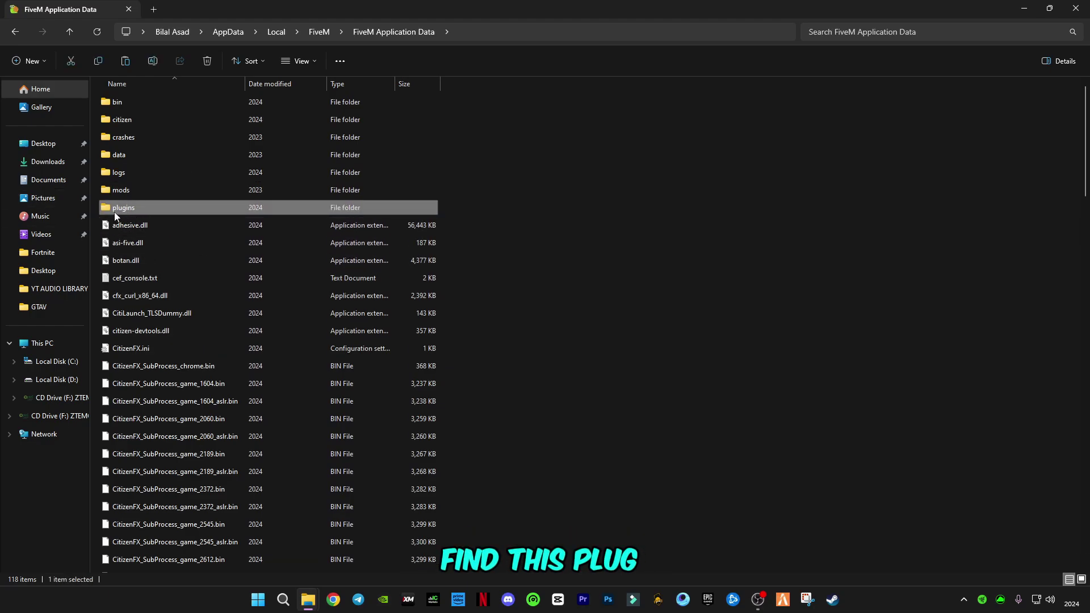
{"action": "double_click", "coordinate": [133, 210]}
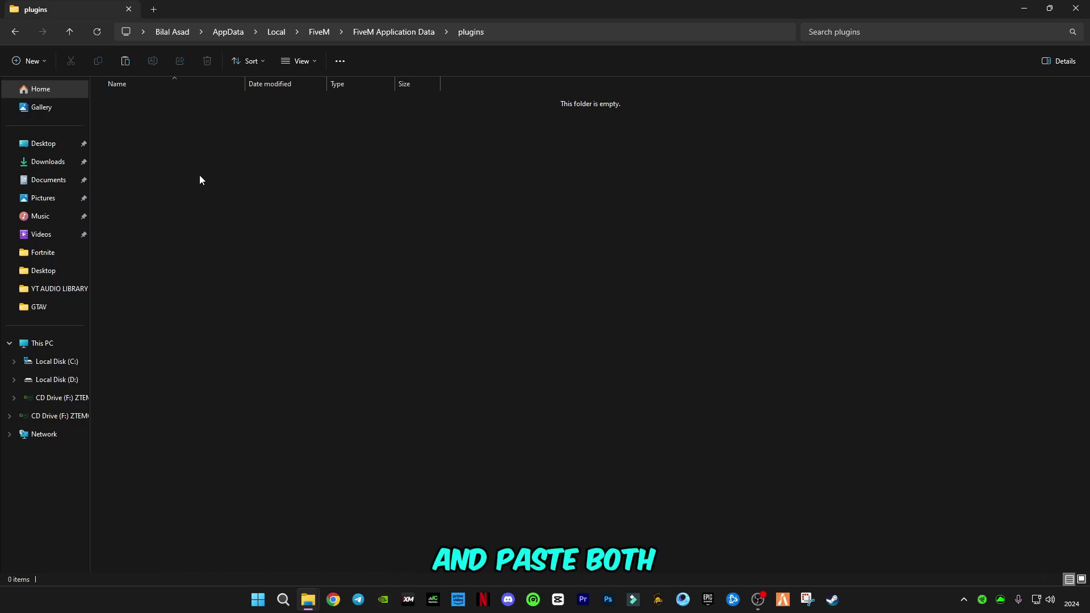
{"action": "key", "text": "ctrl+v"}
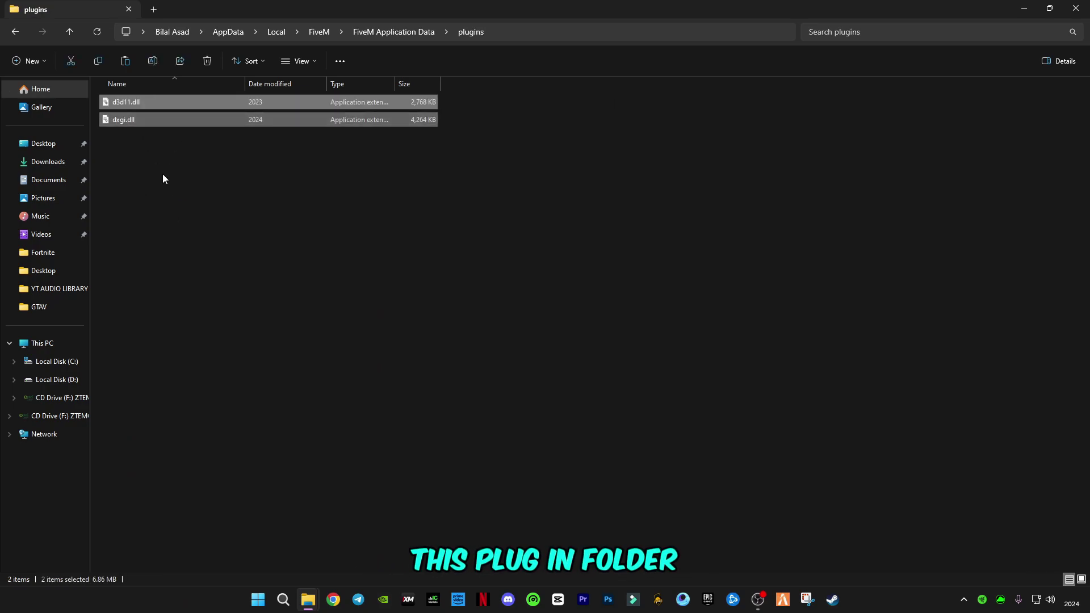
{"action": "left_click", "coordinate": [202, 190]}
- Copy the reshade-shaders folder from the GTAV folder into FiveM's plugins folder
{"action": "mouse_move", "coordinate": [312, 610]}
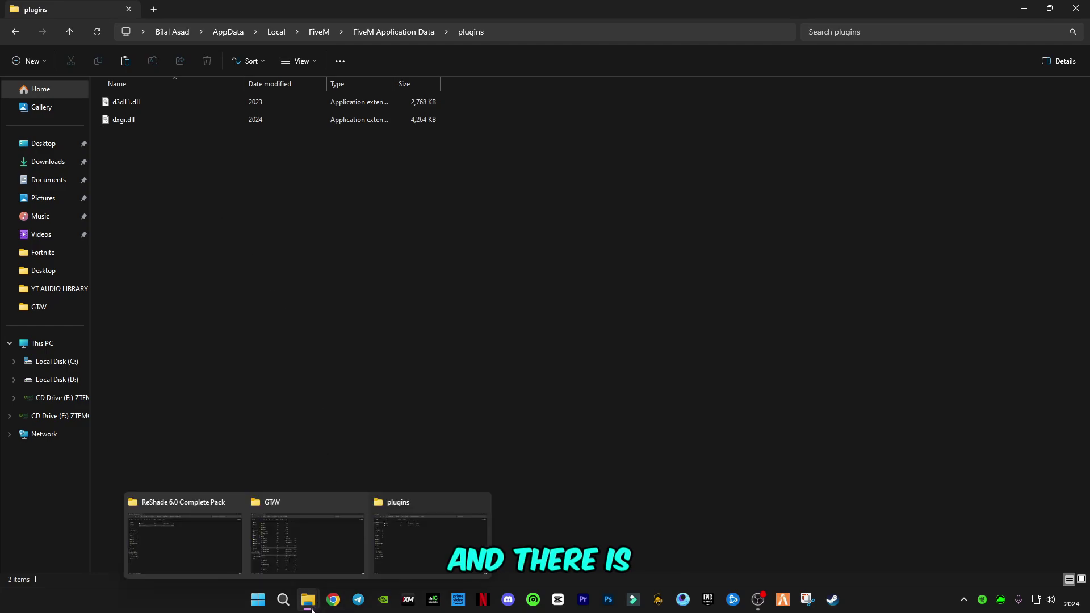
{"action": "left_click", "coordinate": [311, 547]}
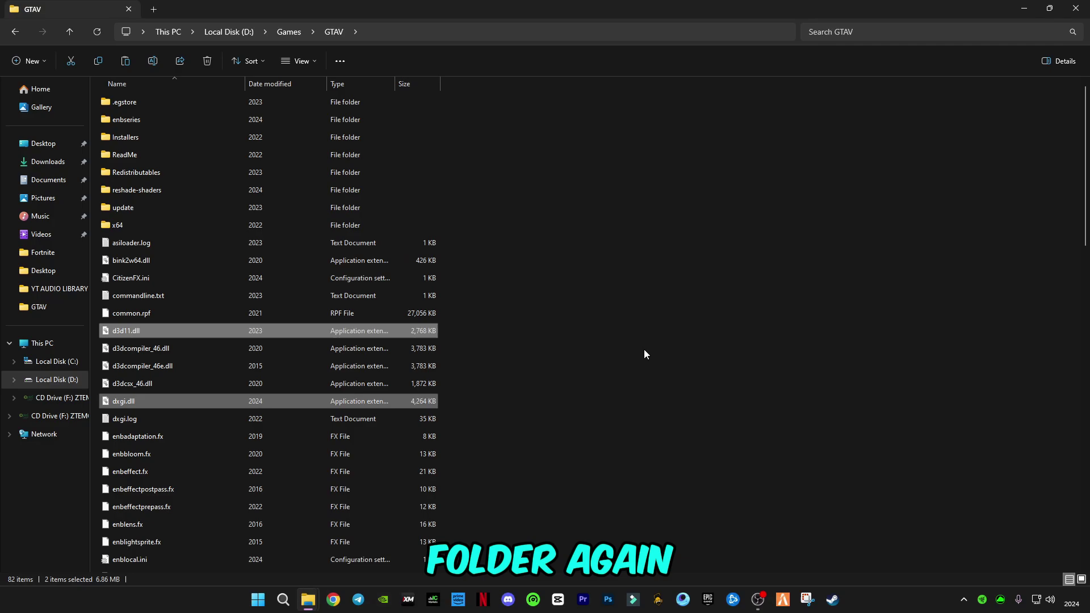
{"action": "left_click", "coordinate": [597, 347]}
{"action": "left_click", "coordinate": [138, 190]}
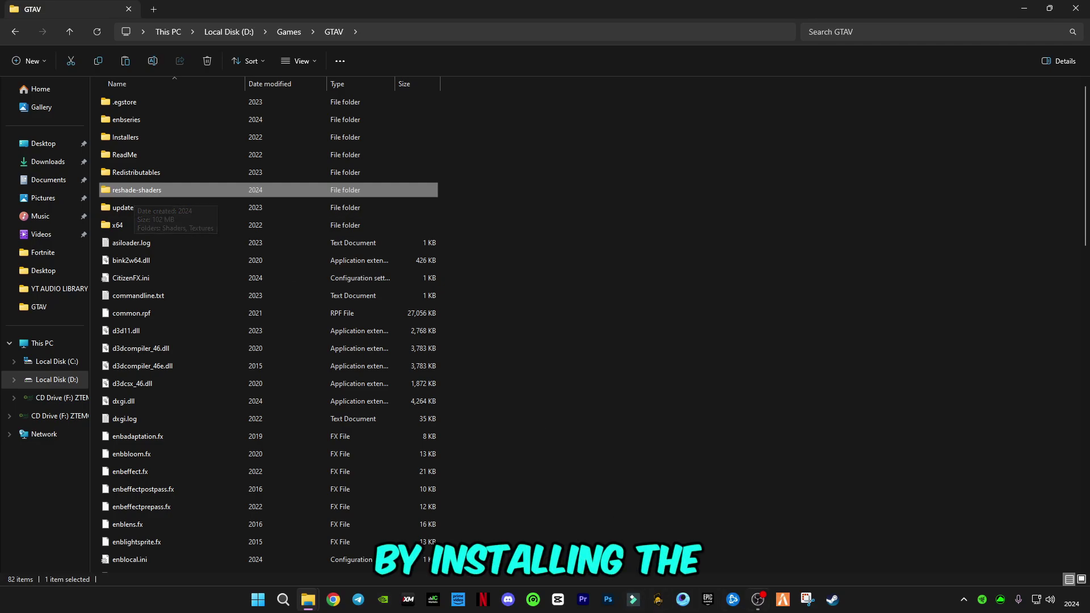
{"action": "right_click", "coordinate": [151, 187]}
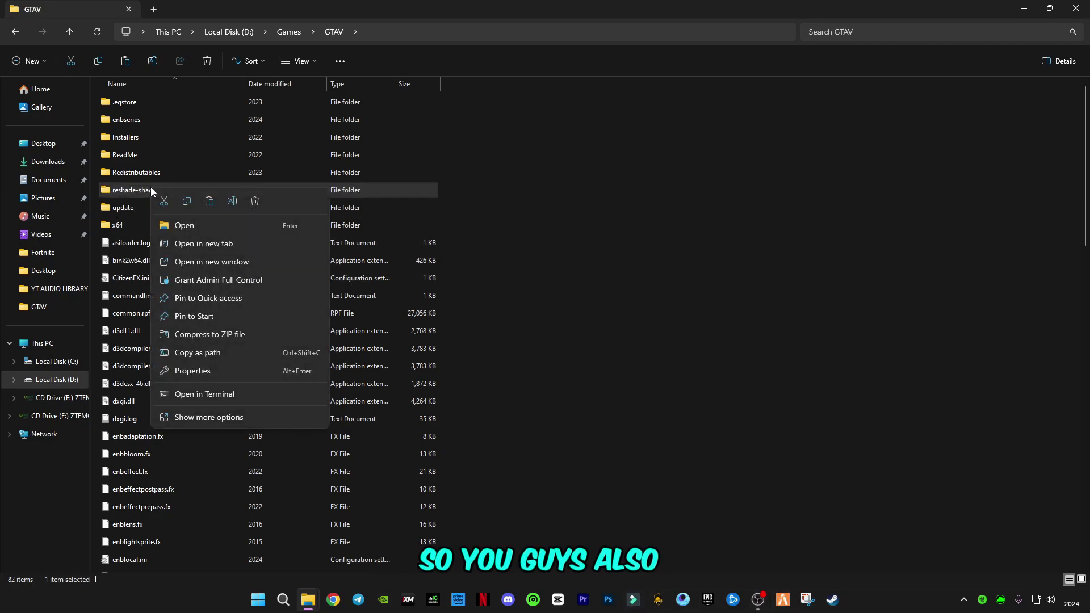
{"action": "left_click", "coordinate": [189, 204]}
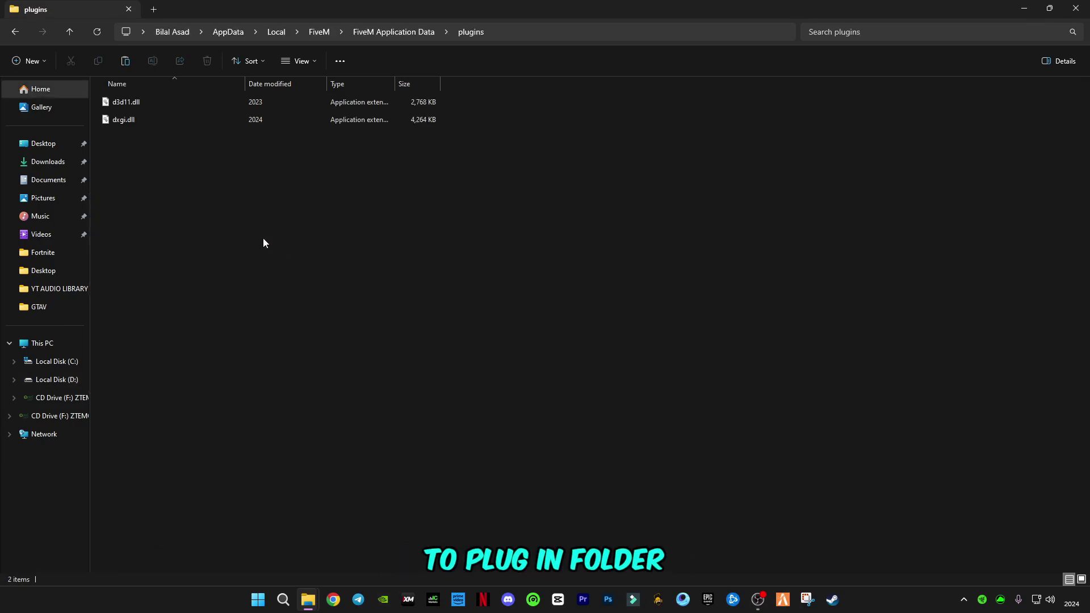
{"action": "key", "text": "ctrl+v"}
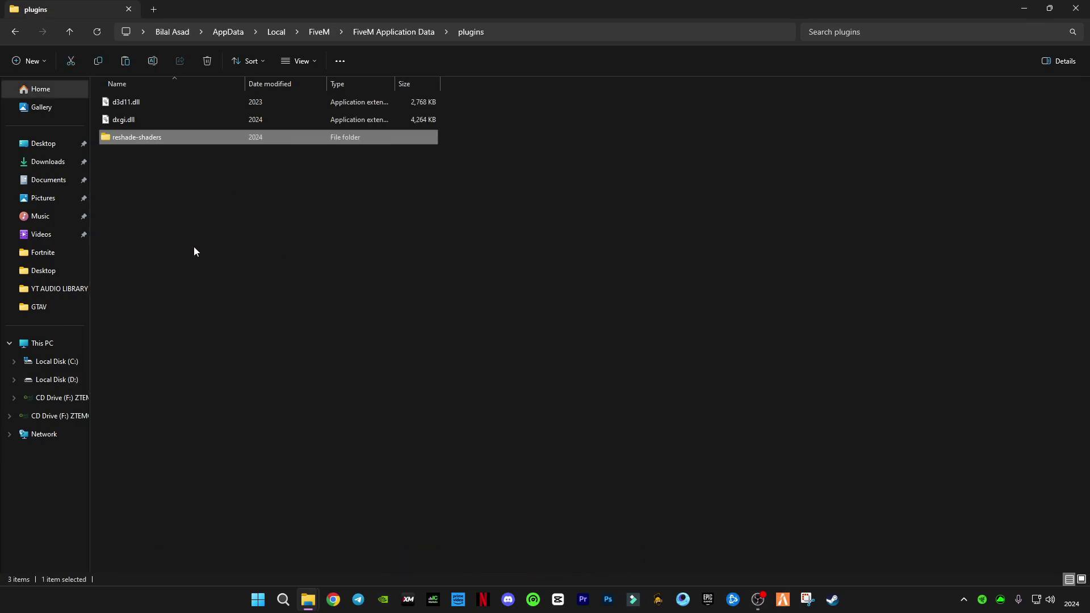
{"action": "left_click", "coordinate": [272, 257]}
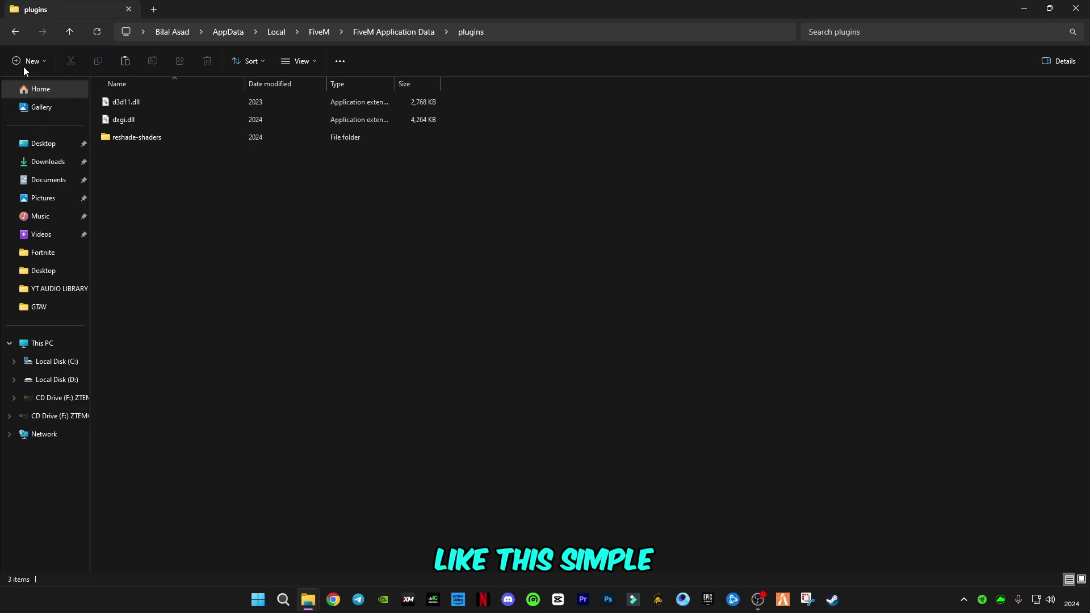
- Return to the FiveM Application Data folder, start FiveM, dismiss the account login, and check the console for ReShade messages
{"action": "left_click", "coordinate": [15, 31]}
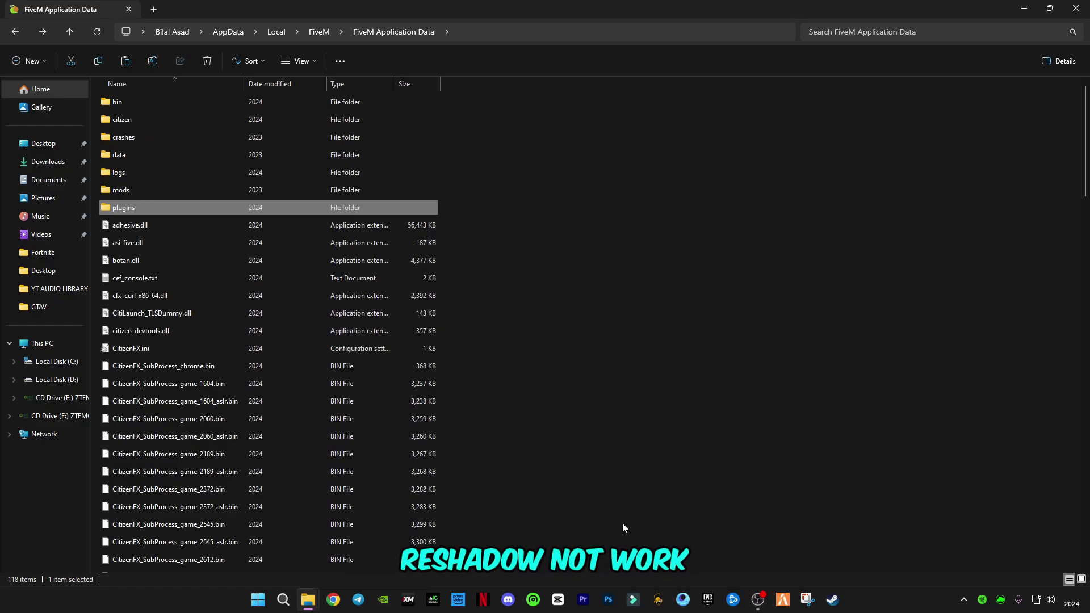
{"action": "left_click", "coordinate": [782, 599]}
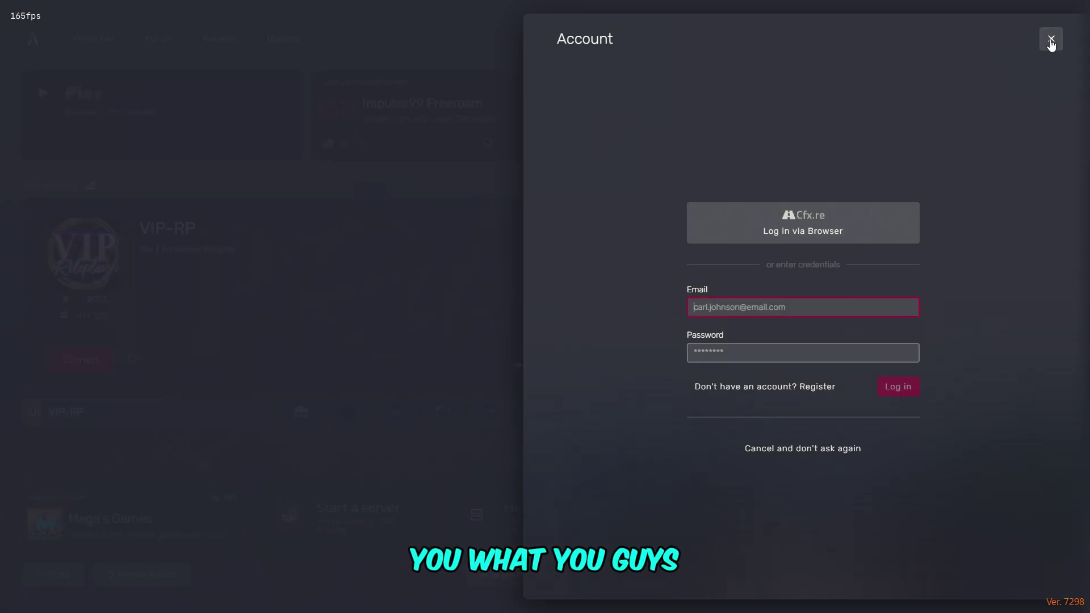
{"action": "left_click", "coordinate": [1051, 38]}
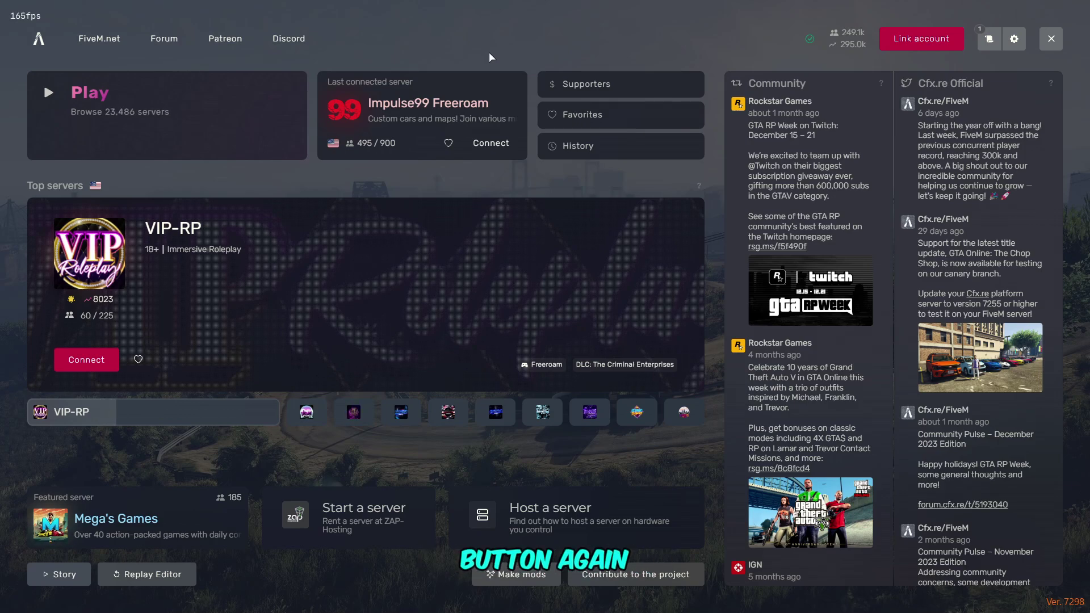
{"action": "key", "text": "F8"}
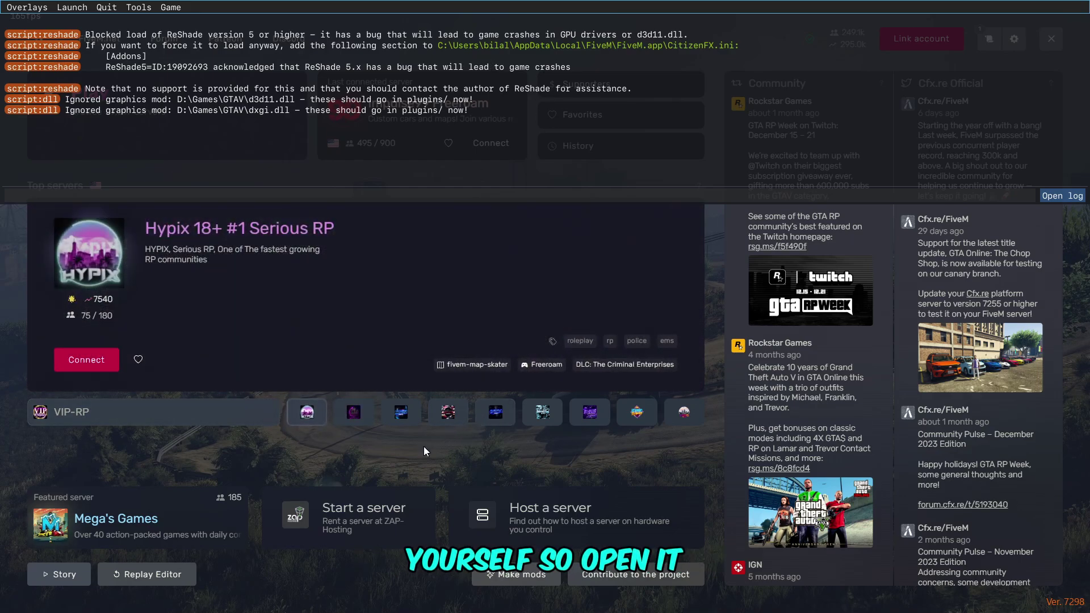
- Open CitizenFX.ini from the FiveM Application Data folder and compare its contents with the ReShade instructions in the FiveM console
{"action": "key", "text": "alt+Tab"}
{"action": "key", "text": "alt+Tab"}
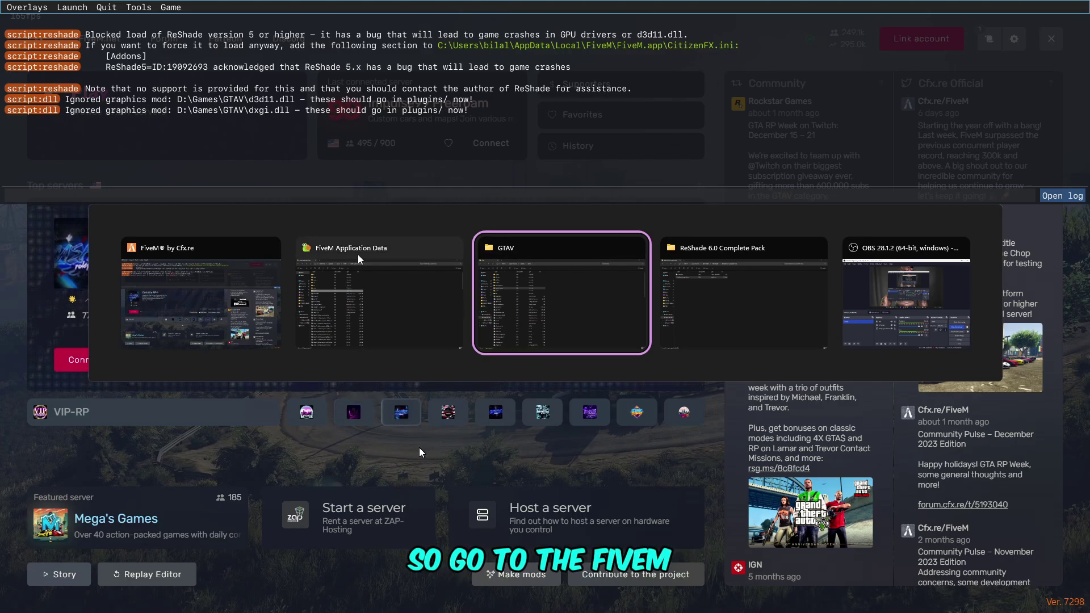
{"action": "left_click", "coordinate": [378, 301]}
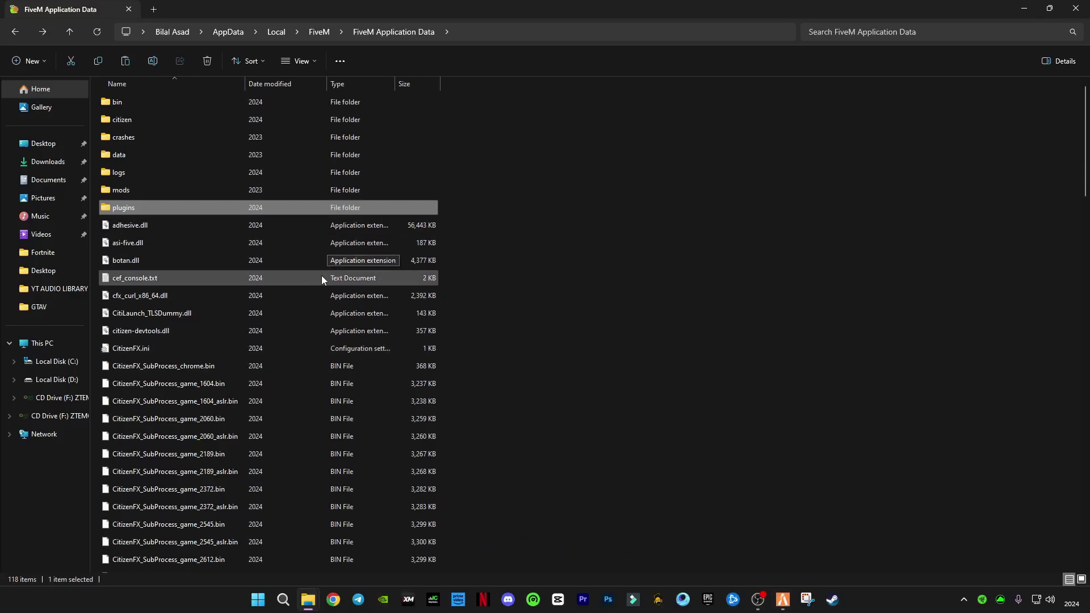
{"action": "left_click", "coordinate": [984, 294]}
{"action": "mouse_move", "coordinate": [1085, 178]}
{"action": "left_mouse_down"}
{"action": "mouse_move", "coordinate": [1085, 237]}
{"action": "mouse_move", "coordinate": [1085, 178]}
{"action": "left_mouse_up"}
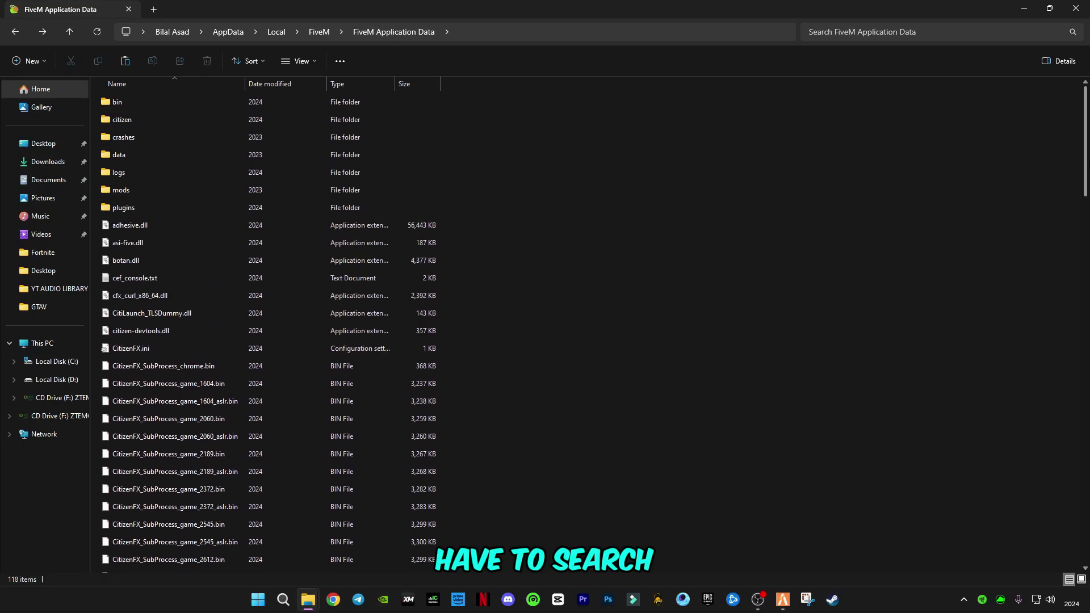
{"action": "left_click", "coordinate": [133, 348]}
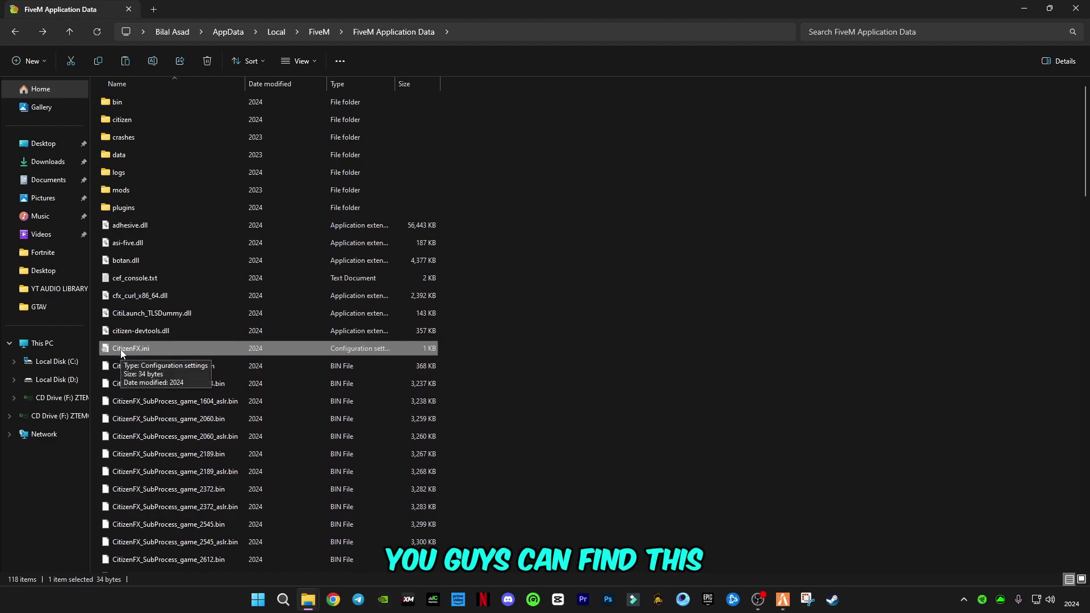
{"action": "double_click", "coordinate": [132, 351]}
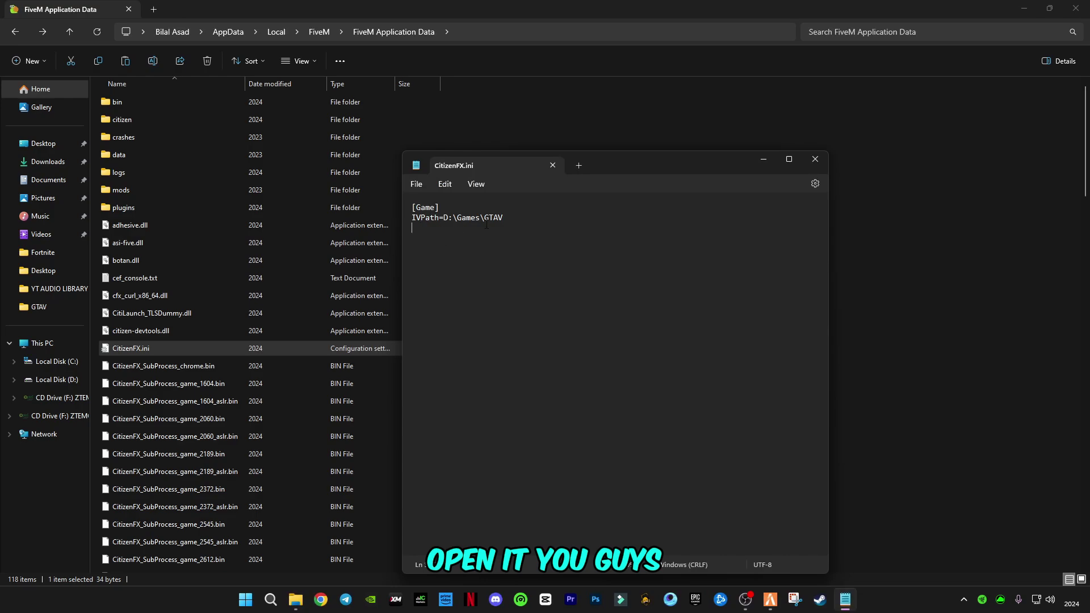
{"action": "left_click", "coordinate": [745, 600]}
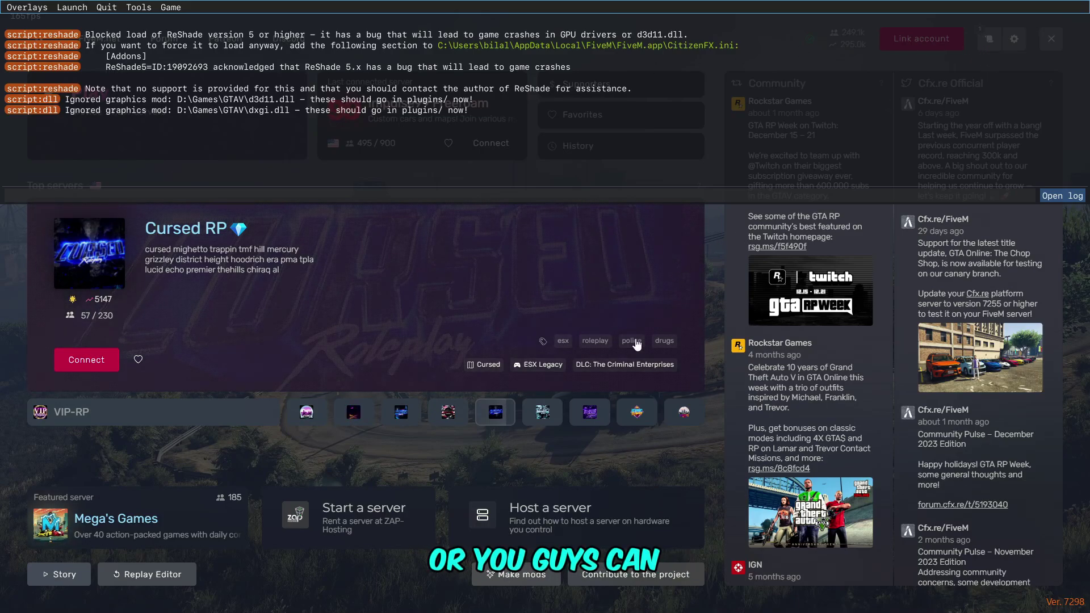
- Switch to the ReShade 6.0 Complete Pack folder and copy its CitizenFX.ini file
{"action": "key", "text": "alt+Tab"}
{"action": "key", "text": "alt+Tab"}
{"action": "key", "text": "alt+Tab"}
{"action": "key", "text": "alt+Tab"}
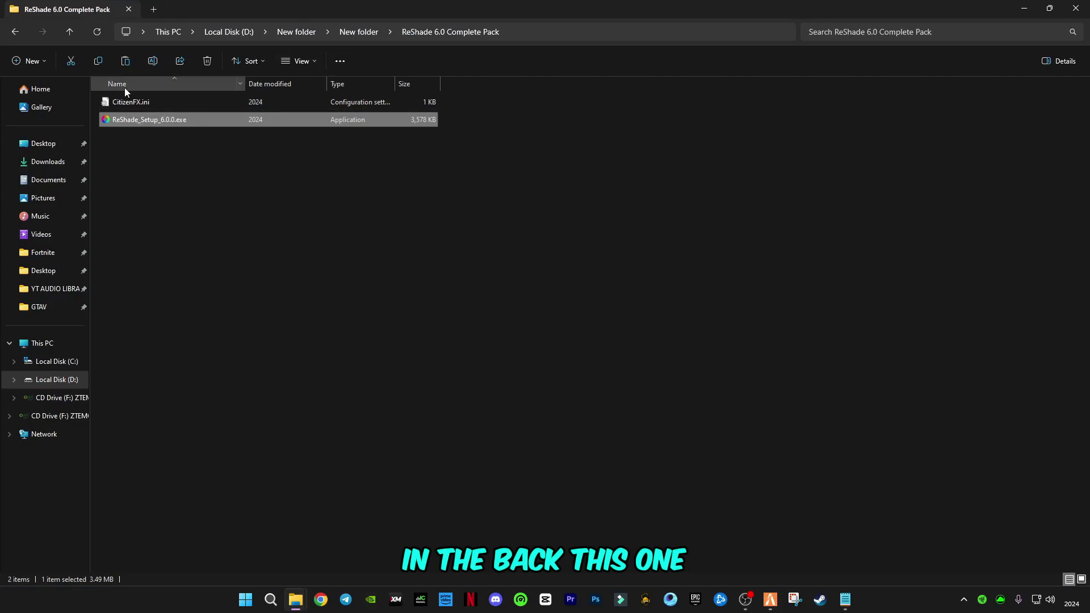
{"action": "left_click", "coordinate": [149, 102]}
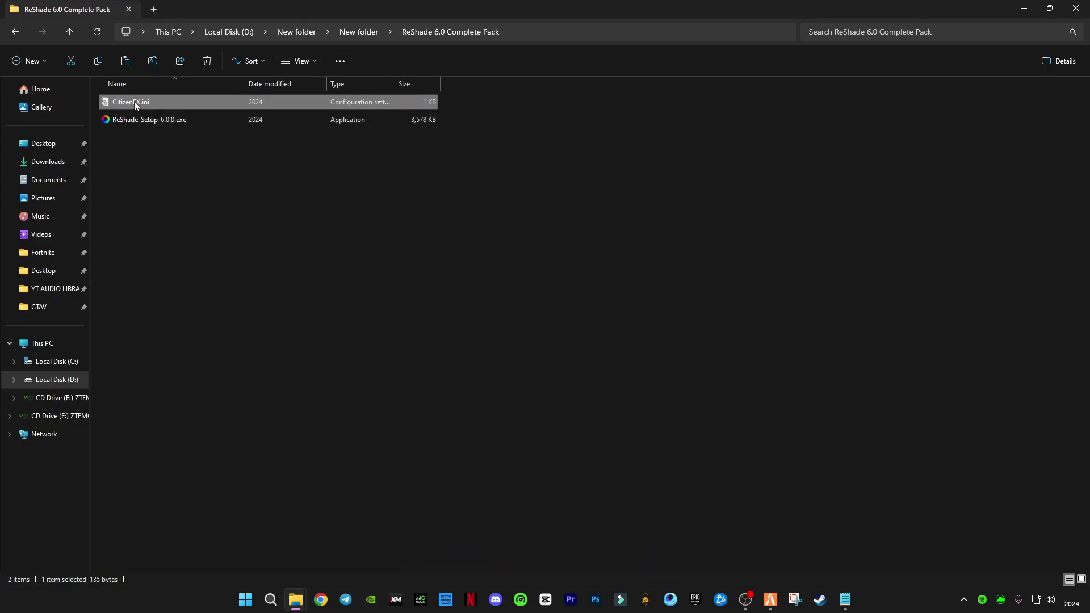
{"action": "right_click", "coordinate": [137, 105]}
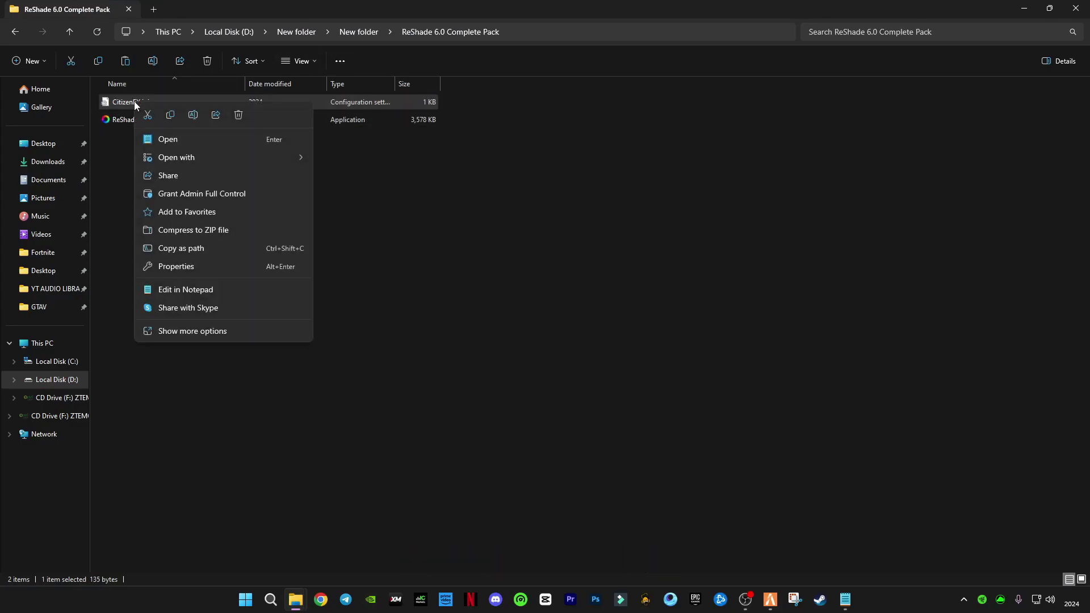
{"action": "left_click", "coordinate": [170, 115]}
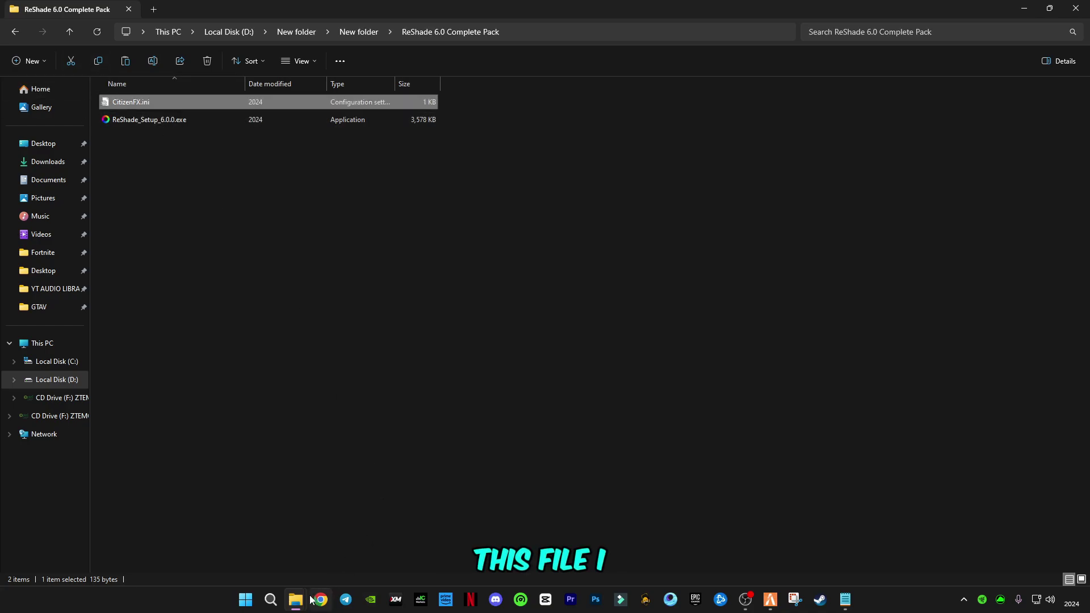
- Close the open CitizenFX.ini text file and paste the copied CitizenFX.ini into the FiveM Application Data folder, replacing the existing file
{"action": "mouse_move", "coordinate": [312, 600]}
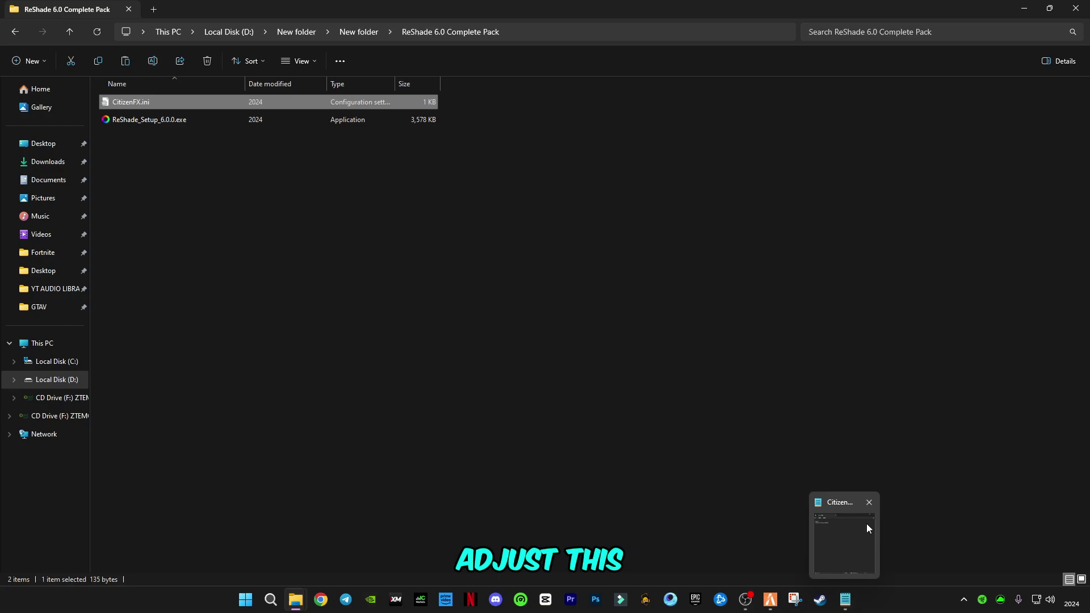
{"action": "left_click", "coordinate": [869, 502]}
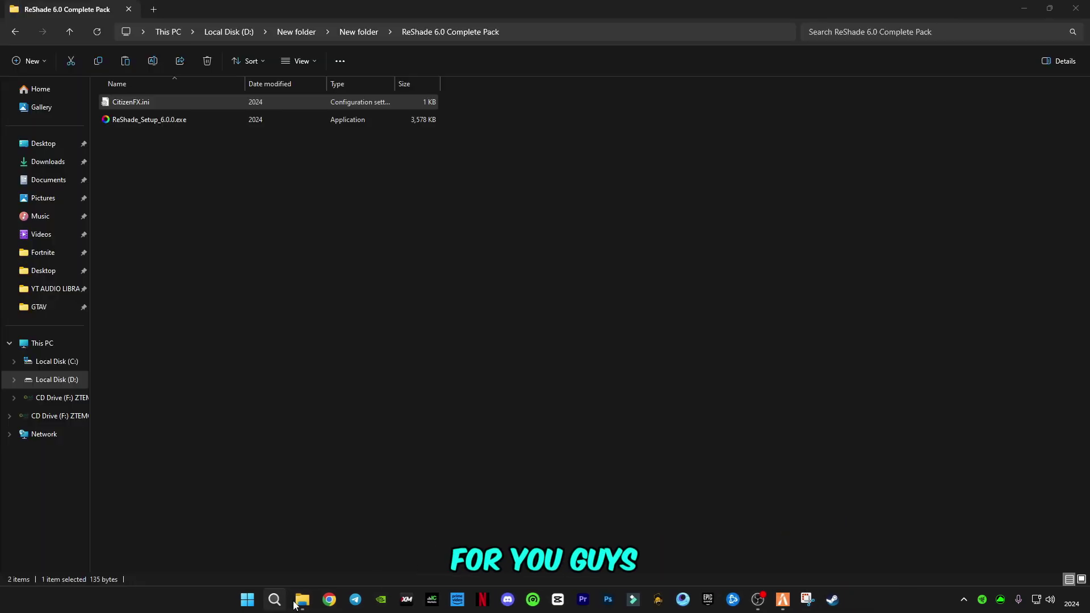
{"action": "mouse_move", "coordinate": [295, 605]}
{"action": "mouse_move", "coordinate": [363, 509]}
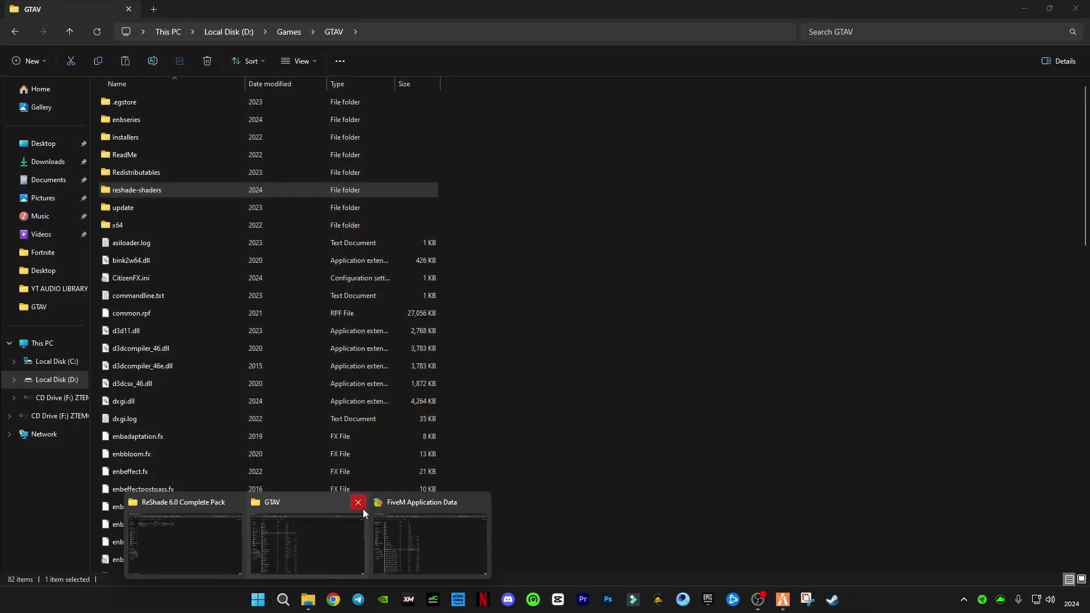
{"action": "left_click", "coordinate": [417, 538]}
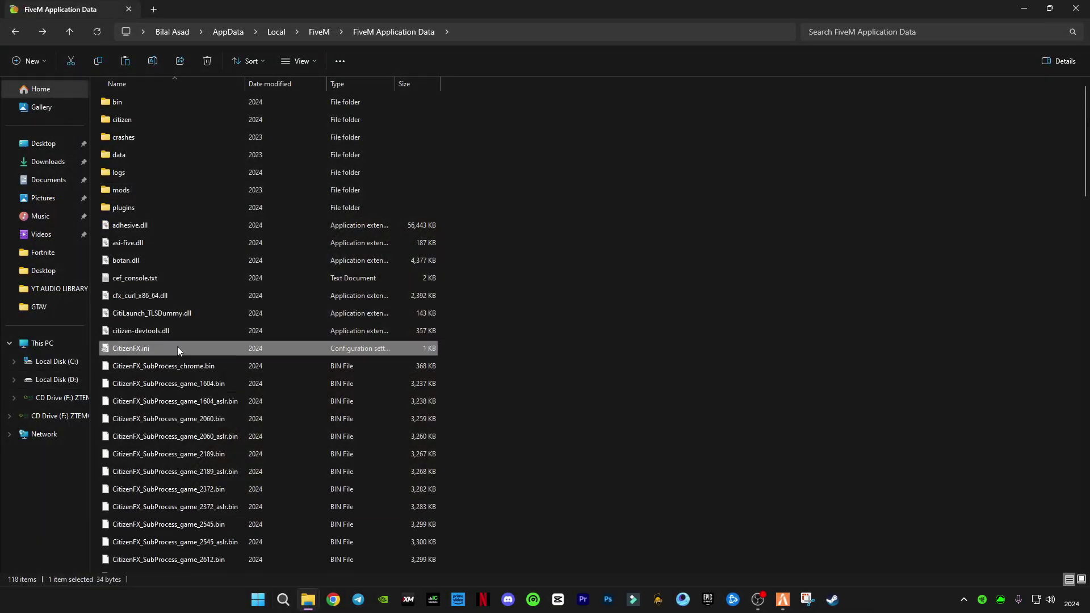
{"action": "right_click", "coordinate": [558, 294]}
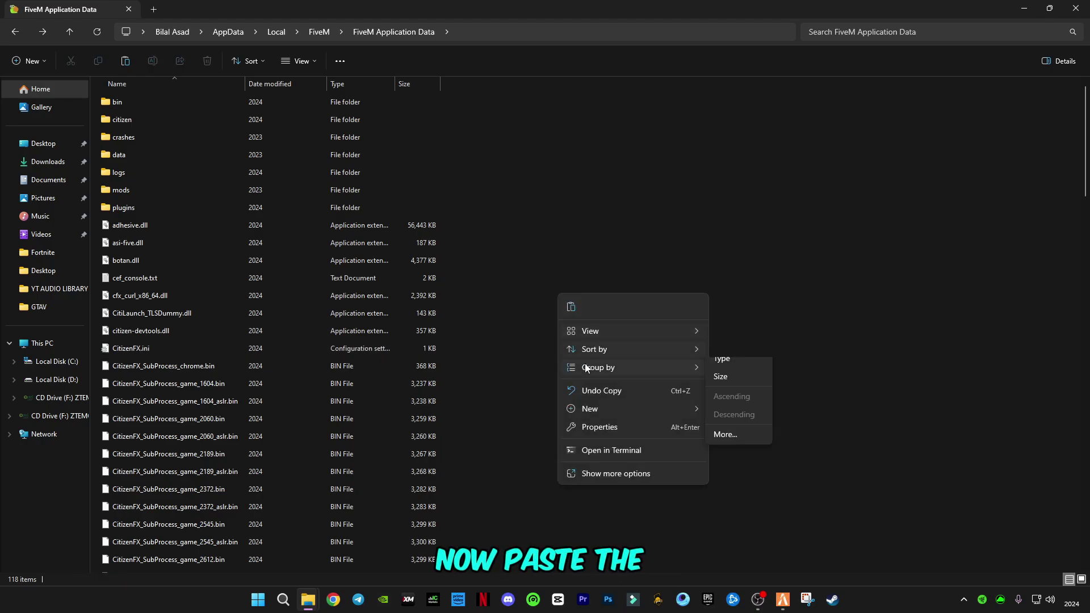
{"action": "left_click", "coordinate": [591, 472]}
{"action": "left_click", "coordinate": [616, 372]}
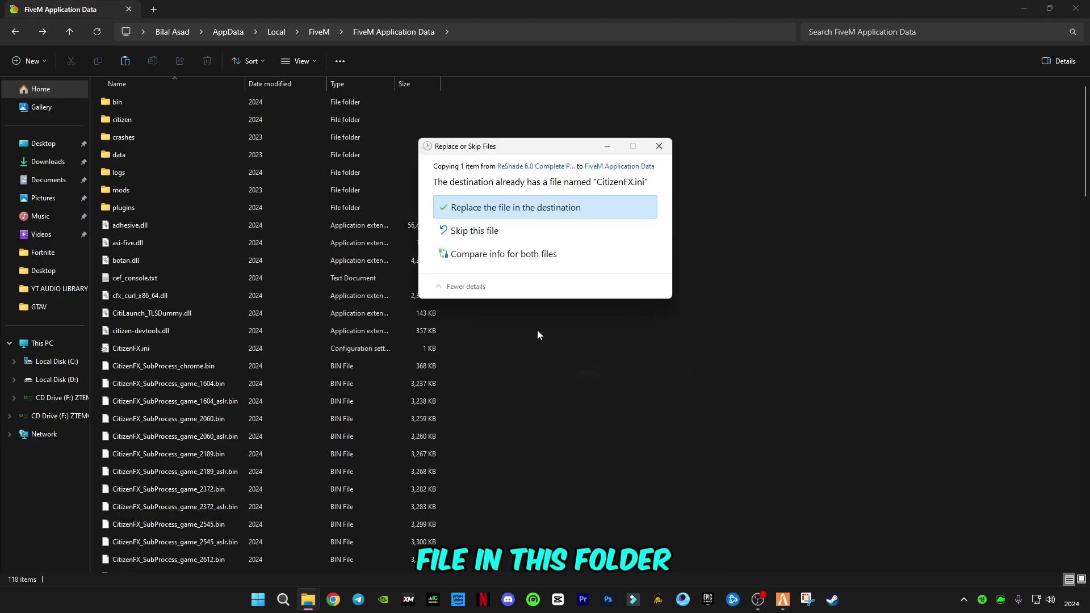
{"action": "left_click", "coordinate": [492, 206]}
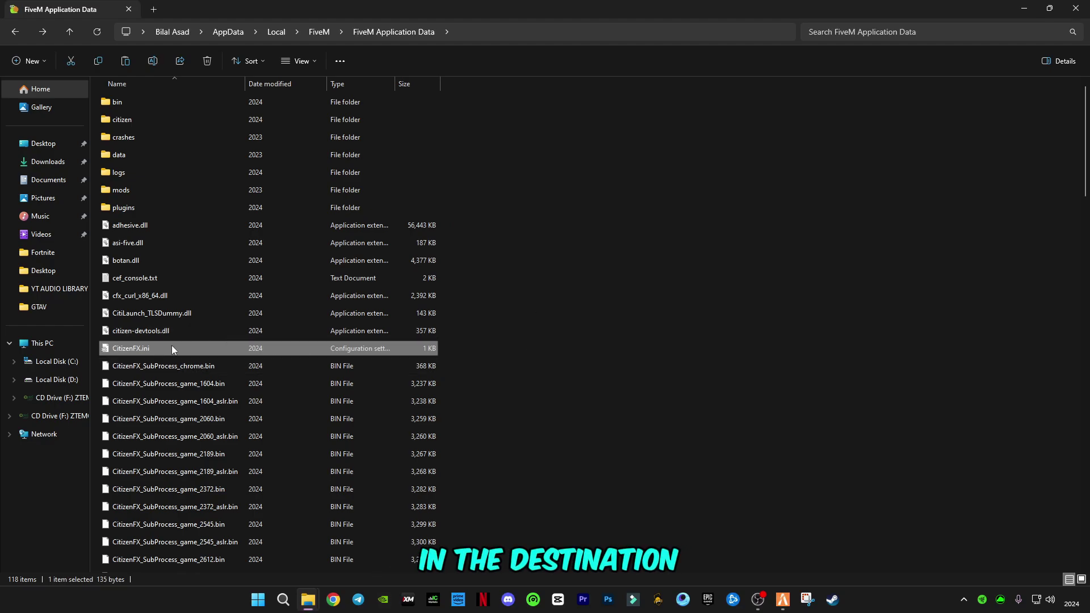
- Paste the same CitizenFX.ini into the GTAV folder as well, replacing the file already there
{"action": "mouse_move", "coordinate": [307, 600]}
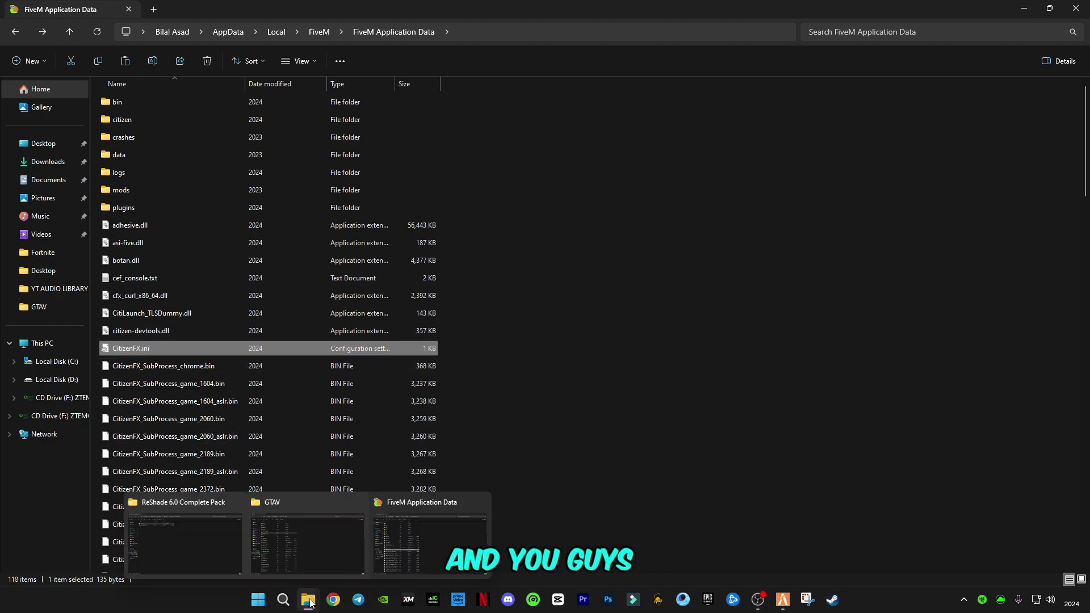
{"action": "left_click", "coordinate": [326, 539]}
{"action": "left_click", "coordinate": [565, 223]}
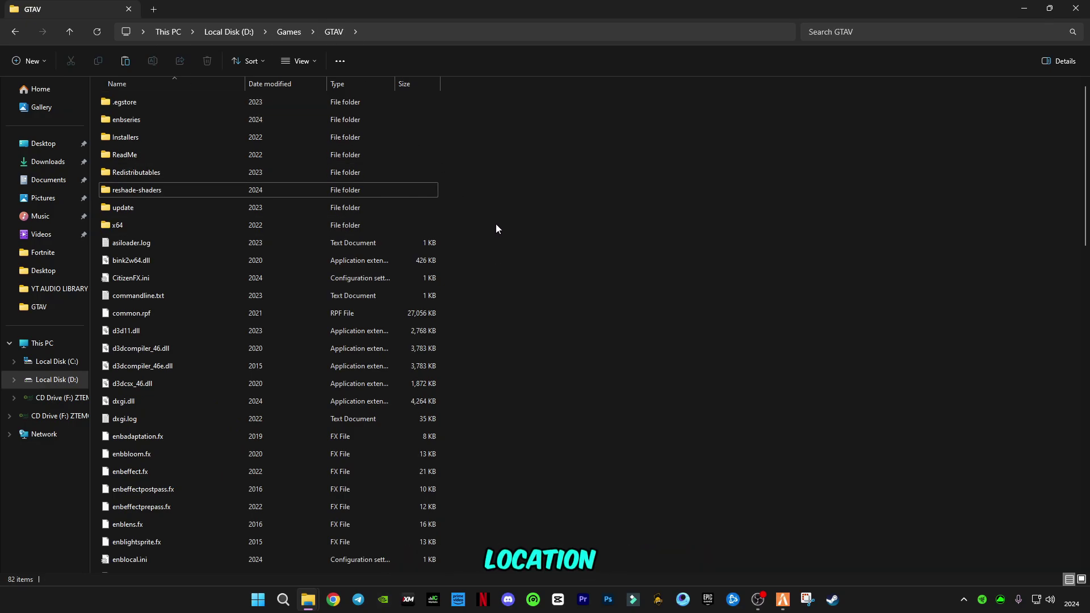
{"action": "key", "text": "ctrl+v"}
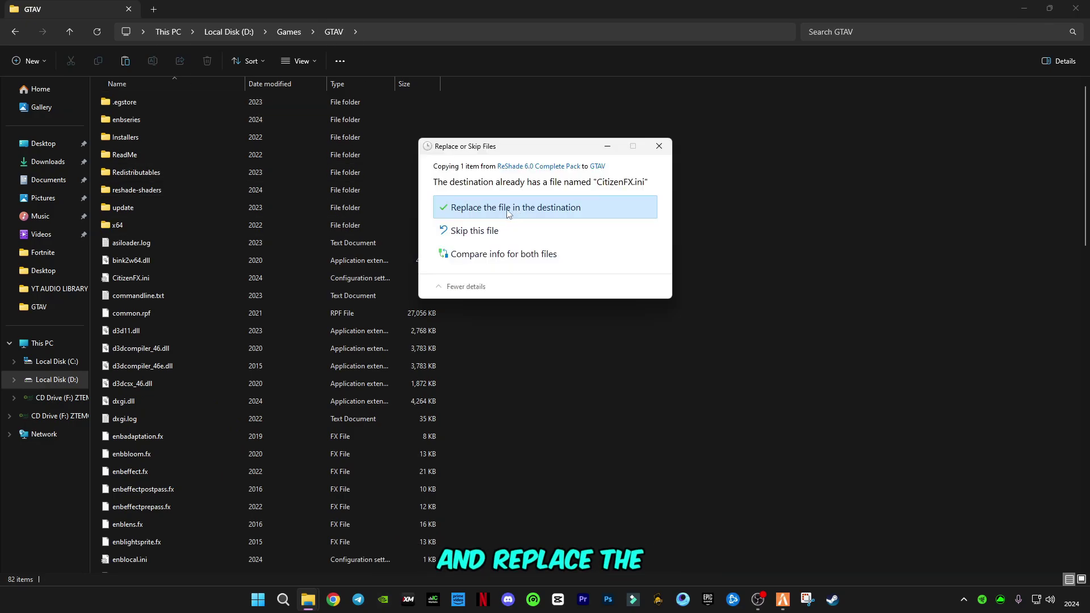
{"action": "left_click", "coordinate": [507, 209]}
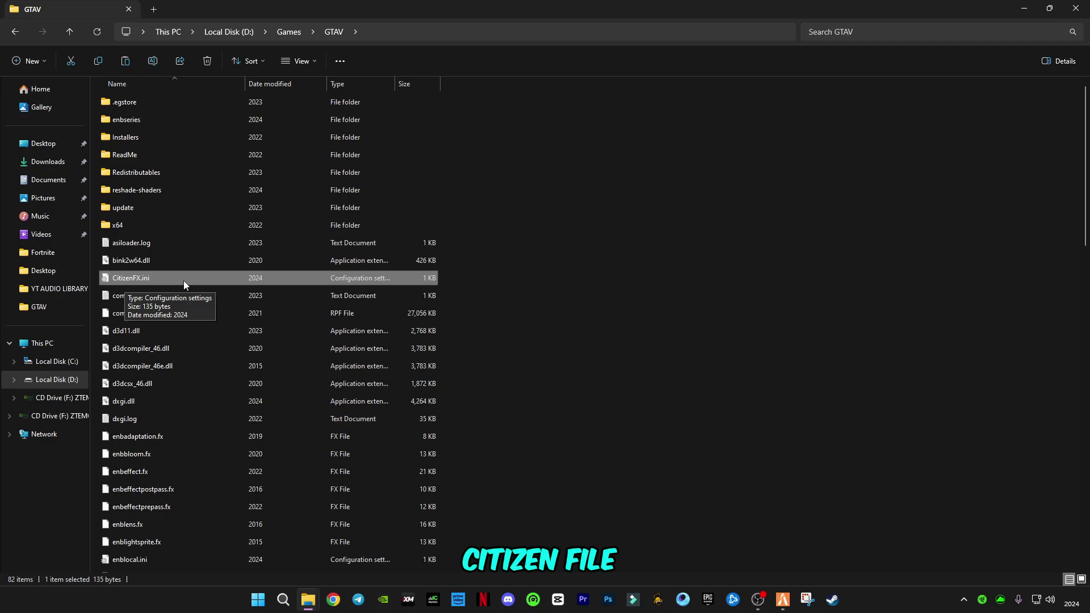
{"action": "mouse_move", "coordinate": [307, 596]}
{"action": "mouse_move", "coordinate": [250, 522]}
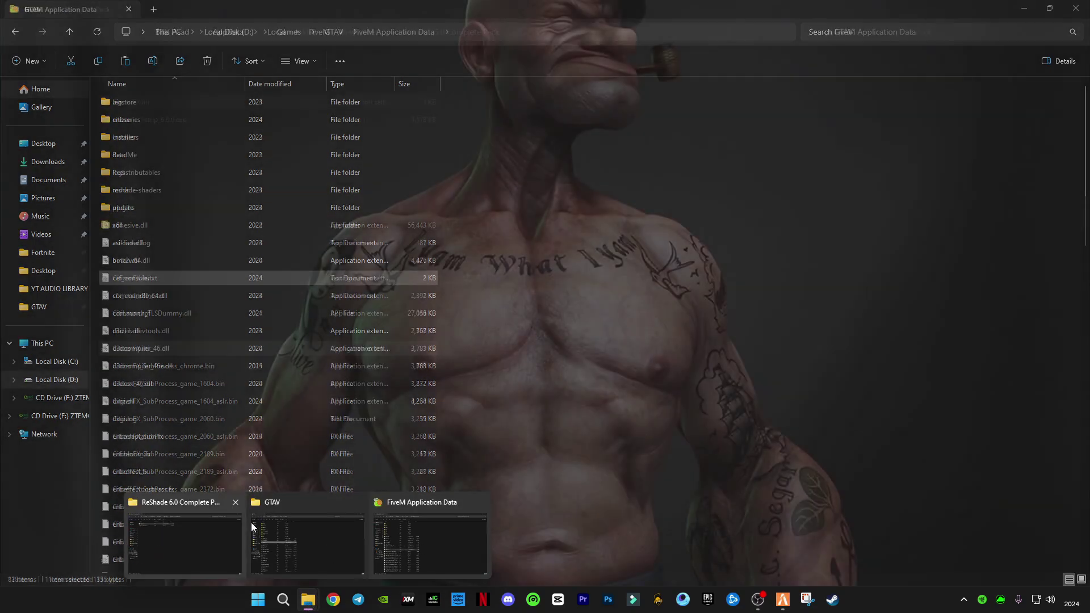
{"action": "left_click", "coordinate": [306, 542]}
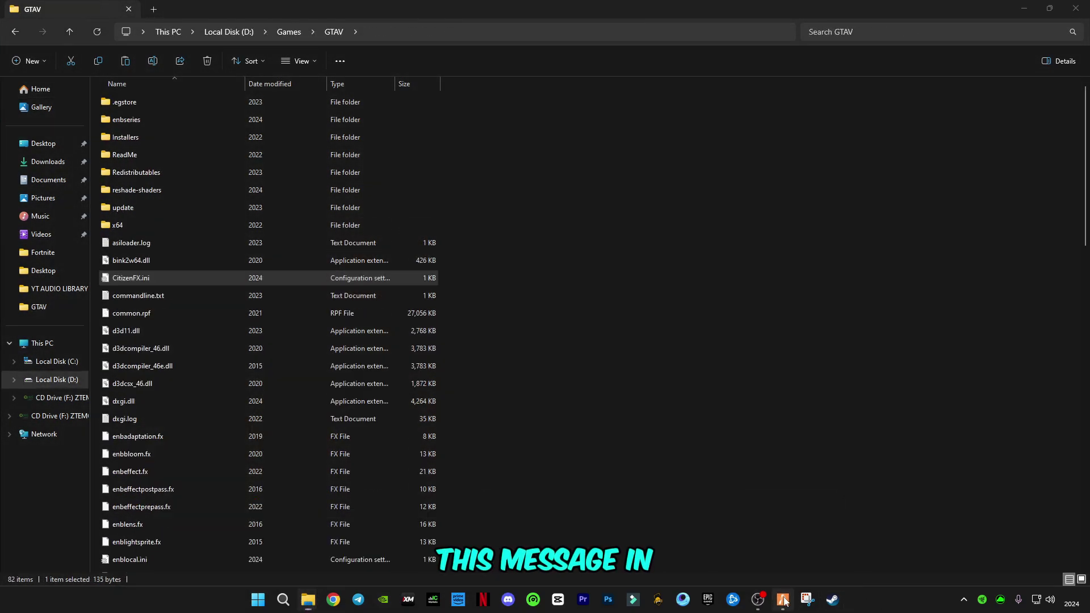
- Switch to FiveM, close its console and exit to the desktop to restart it, and dismiss the account login after relaunch
{"action": "left_click", "coordinate": [783, 600]}
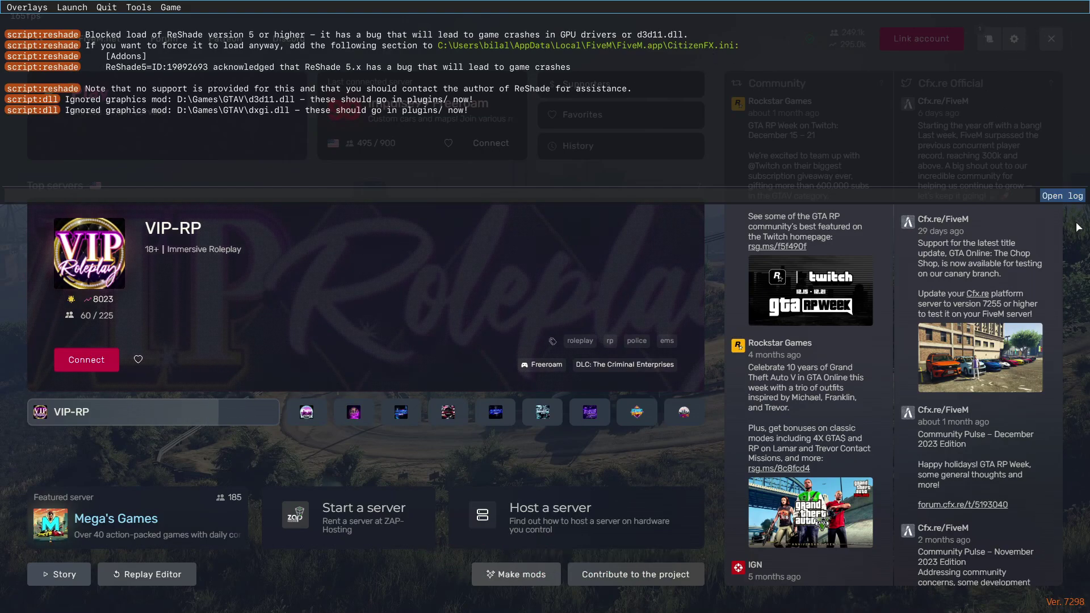
{"action": "key", "text": "F8"}
{"action": "left_click", "coordinate": [1051, 38]}
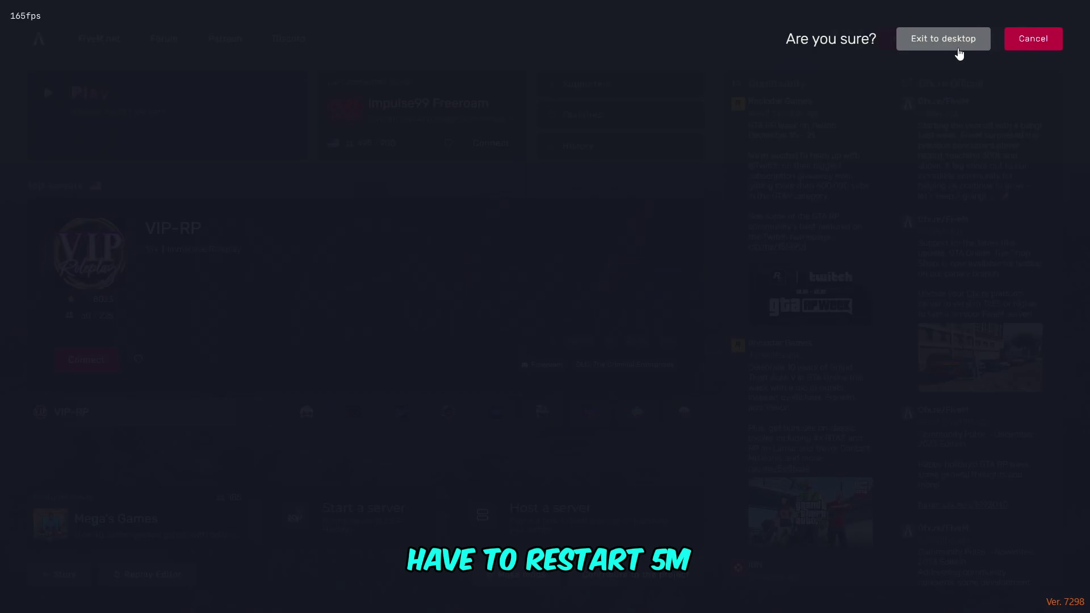
{"action": "left_click", "coordinate": [953, 41]}
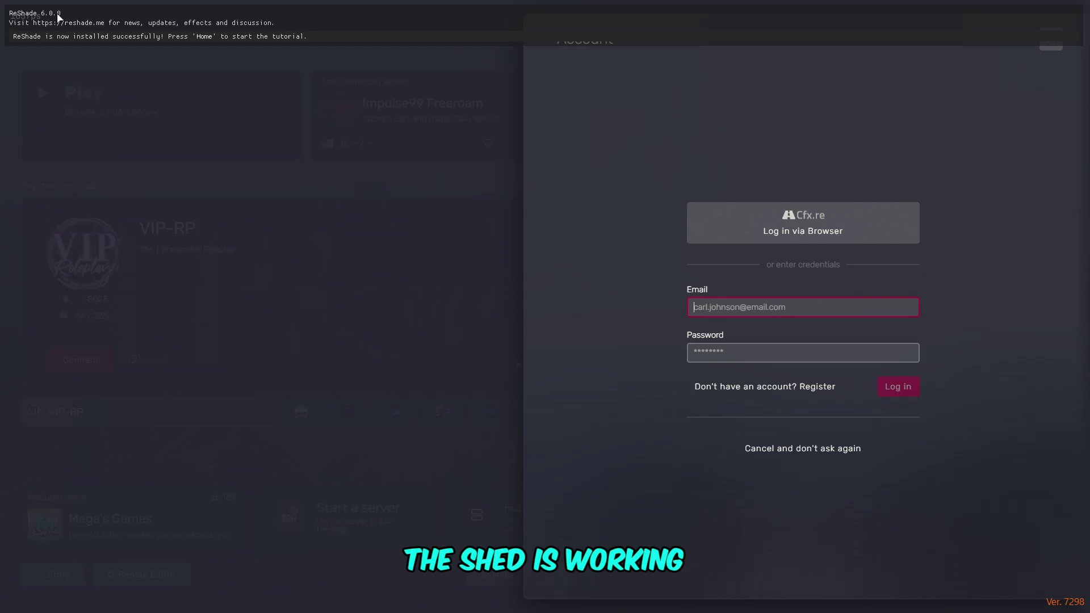
{"action": "left_click", "coordinate": [1051, 39]}
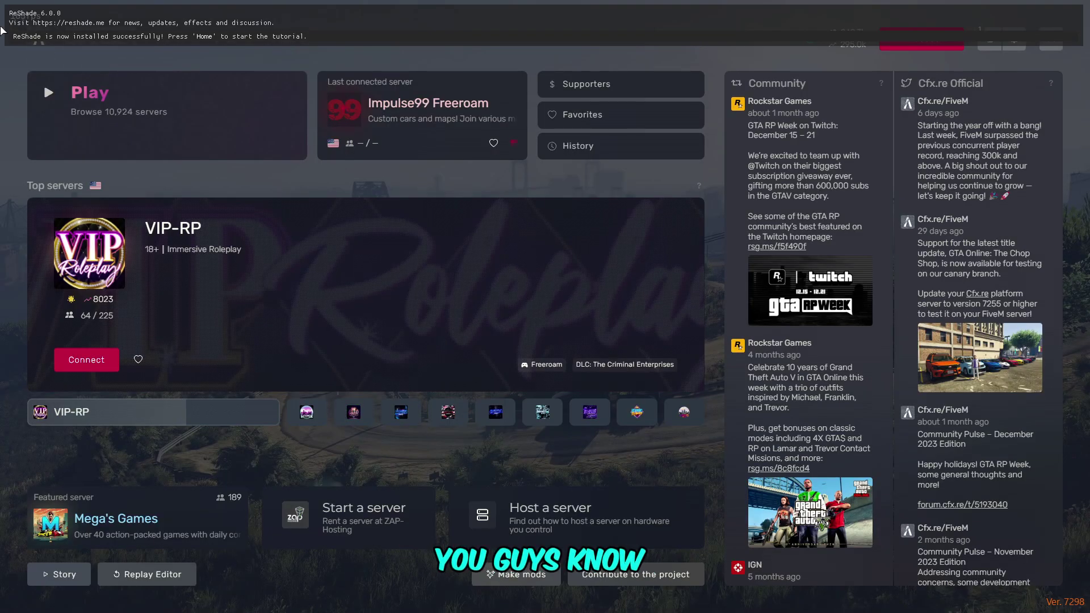